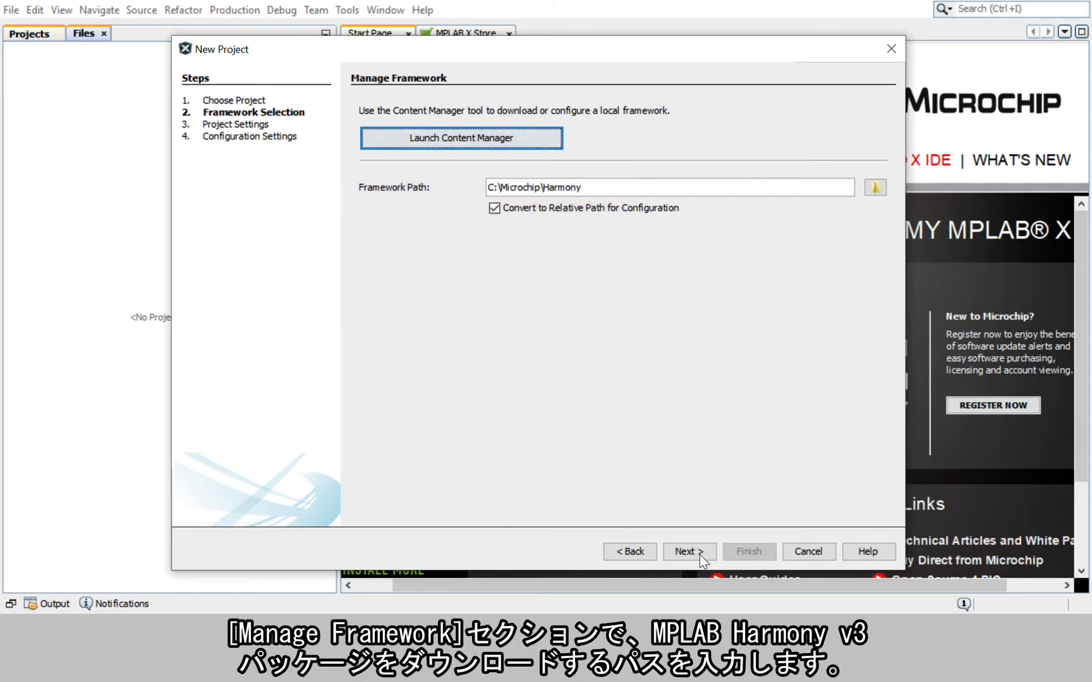
Accept the framework path, then set the project folder to hello_world and the project name to hello_world_sam_c21_xpro
{"action": "left_click", "coordinate": [699, 555]}
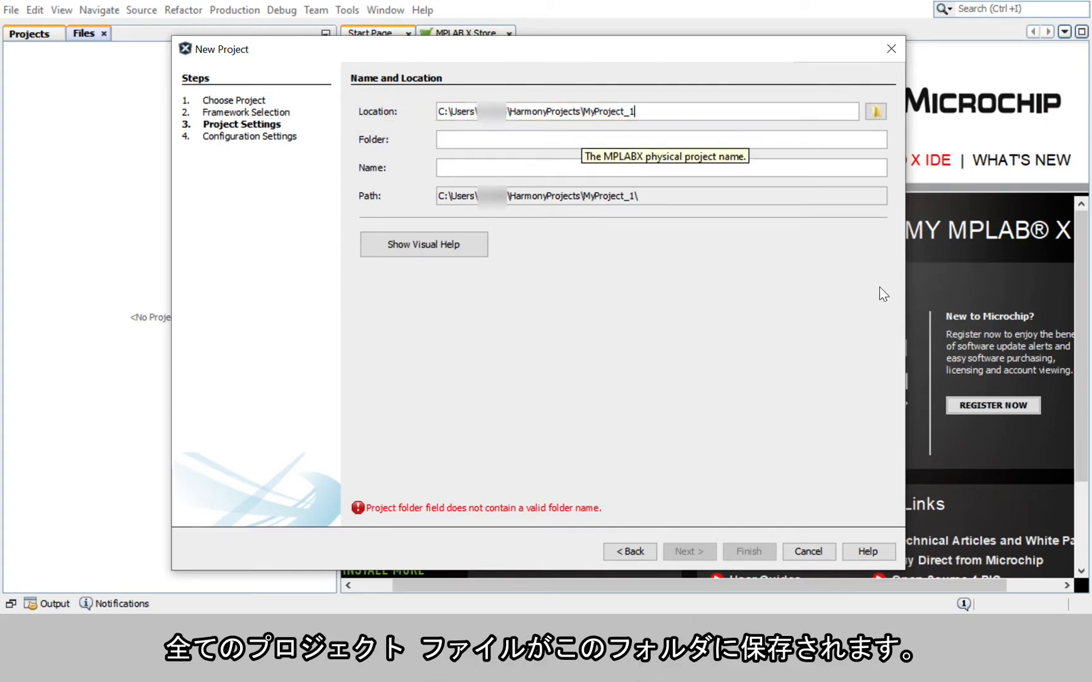
{"action": "left_click", "coordinate": [450, 139]}
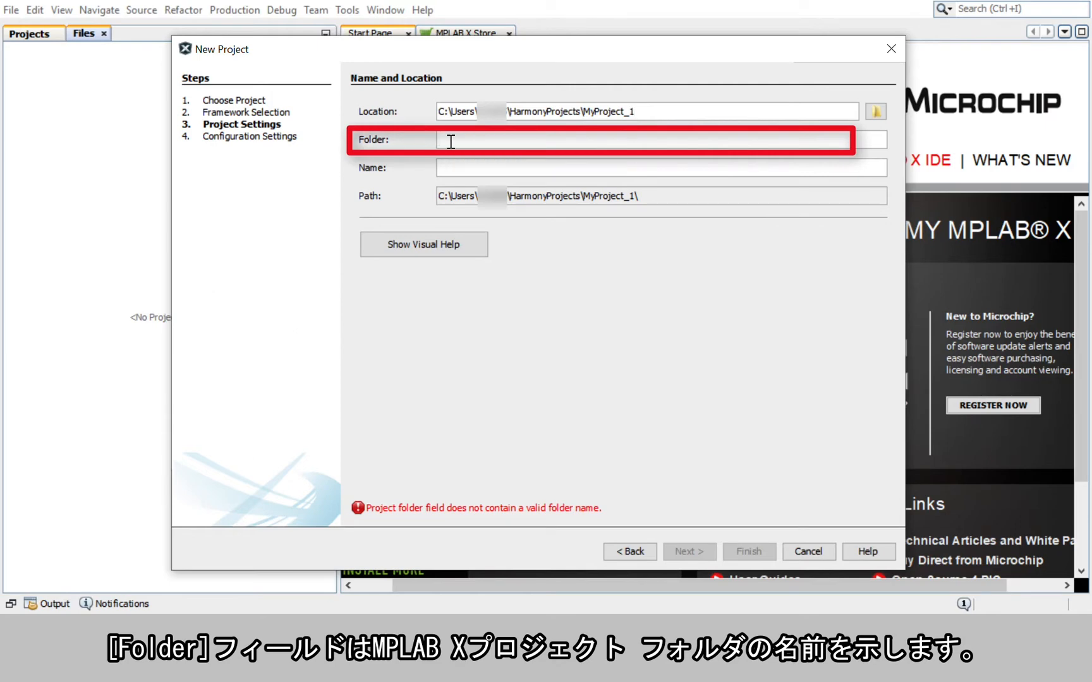
{"action": "type", "text": "h"}
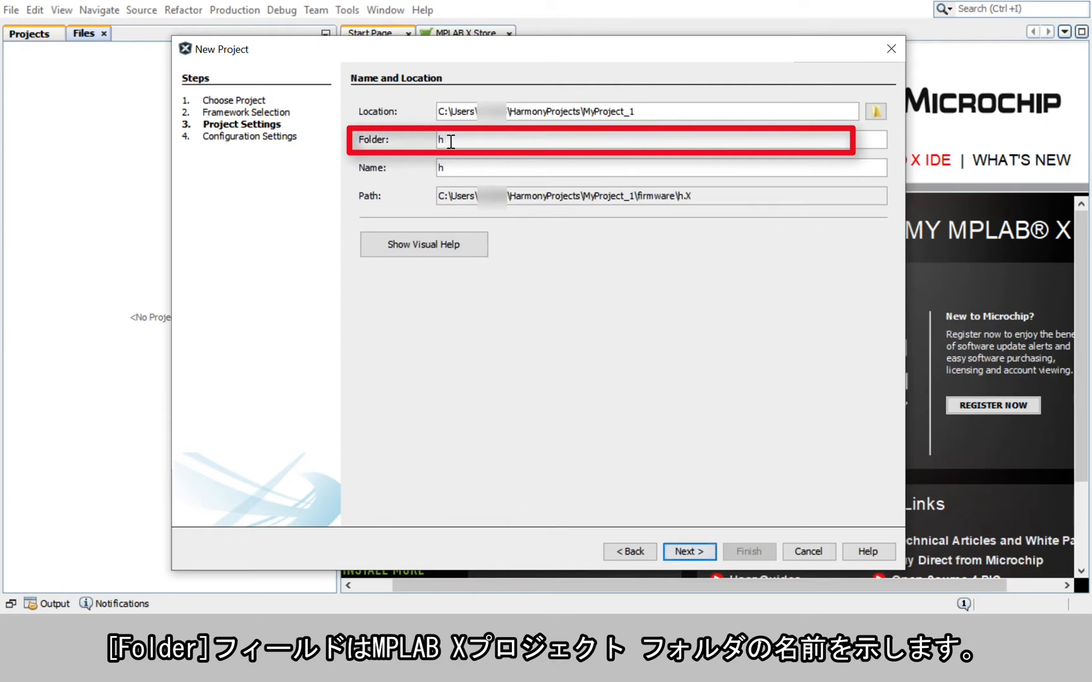
{"action": "type", "text": "ello_world"}
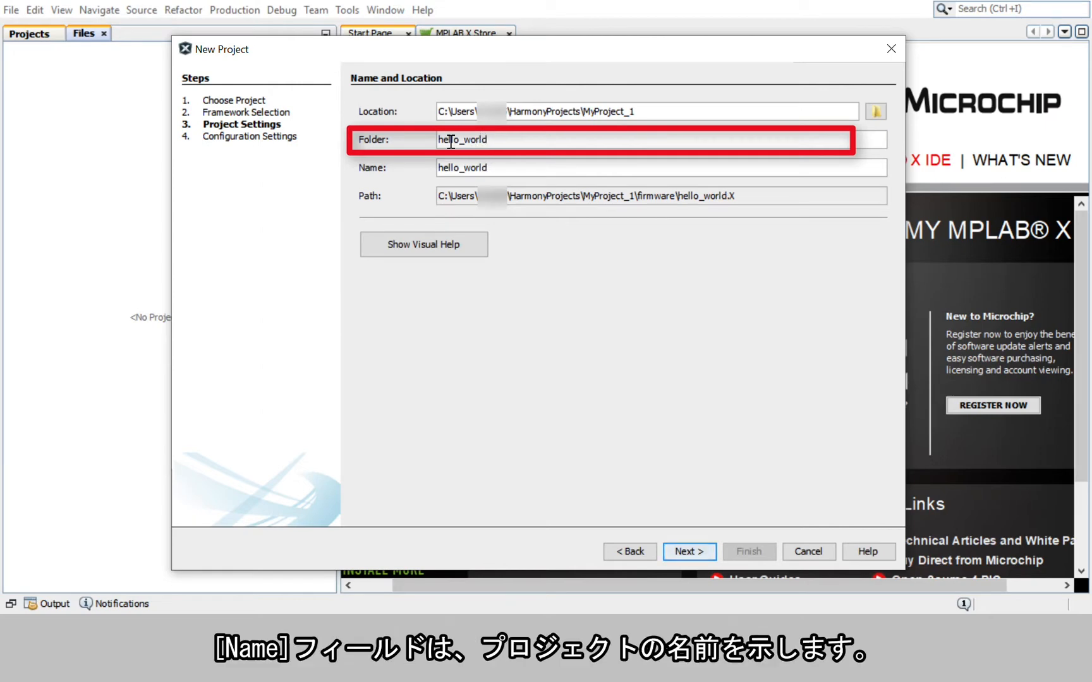
{"action": "left_click", "coordinate": [523, 166]}
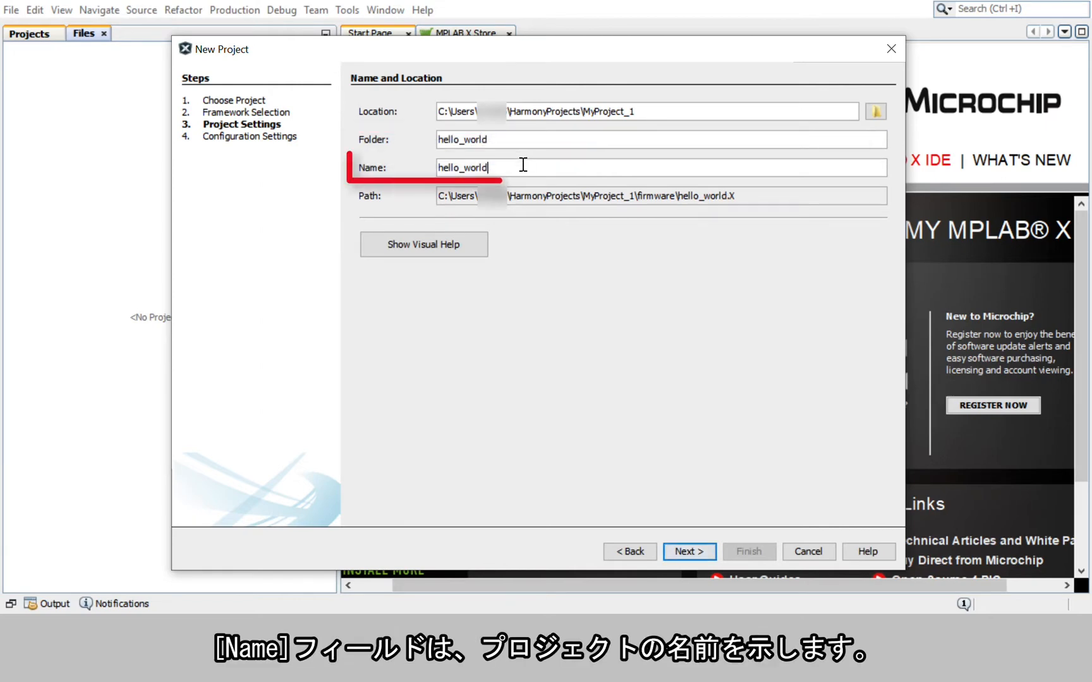
{"action": "type", "text": "_sam_"}
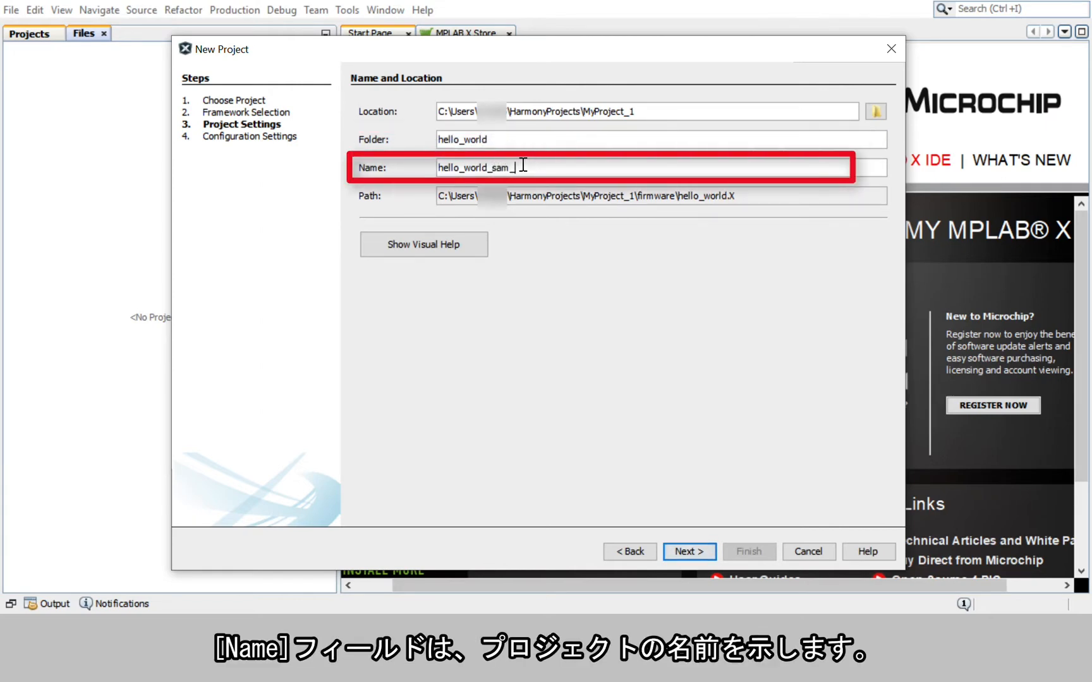
{"action": "type", "text": "c21_xpro"}
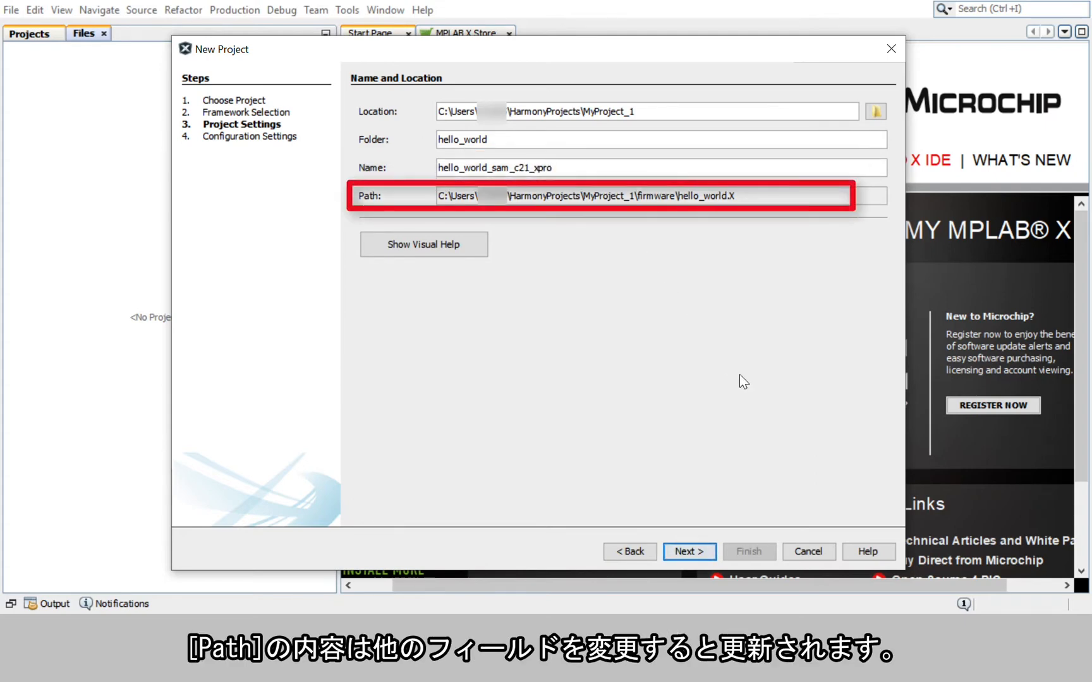
{"action": "left_click", "coordinate": [688, 551]}
Filter the devices by SAMC21 and choose ATSAMC21N18A as the target device
{"action": "type", "text": "SAM"}
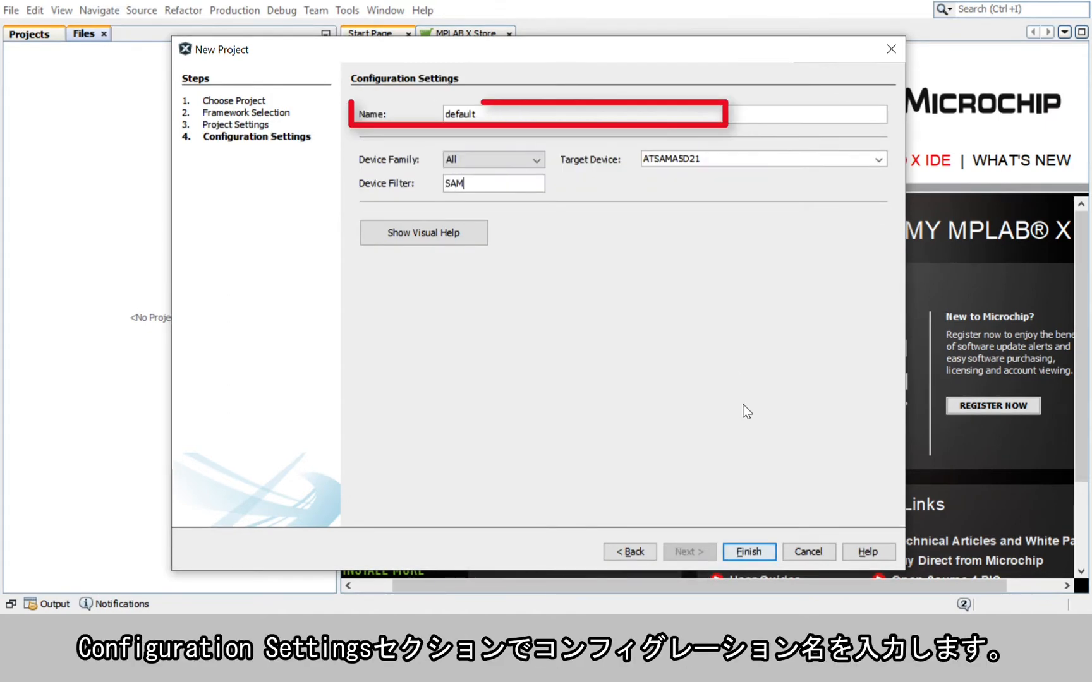
{"action": "type", "text": "C21"}
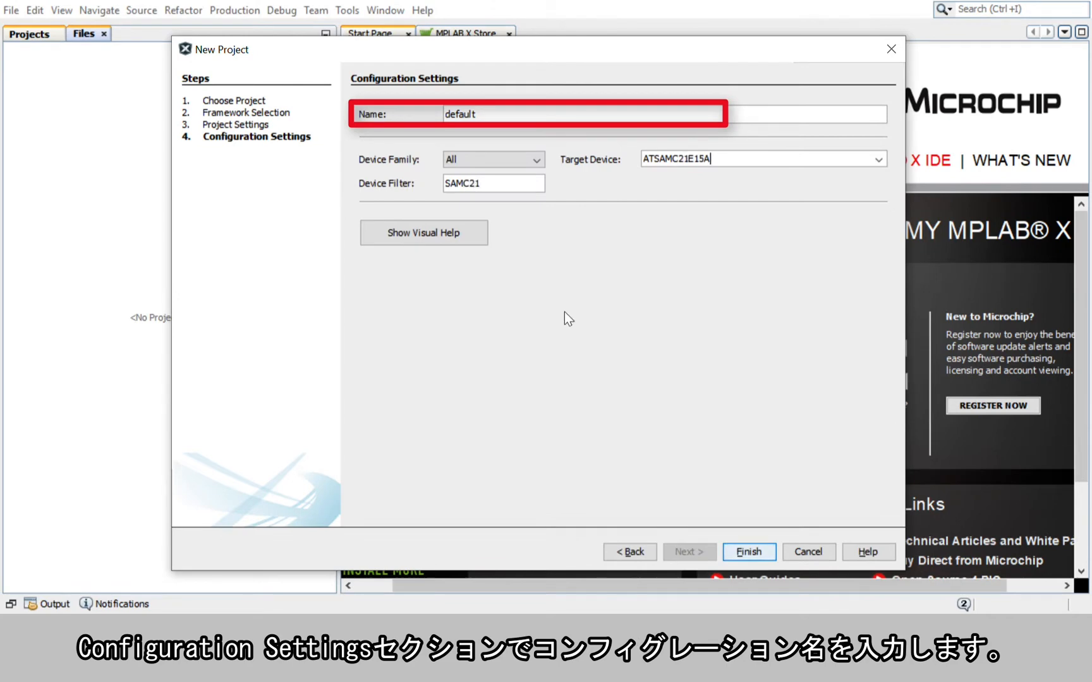
{"action": "left_click", "coordinate": [878, 159]}
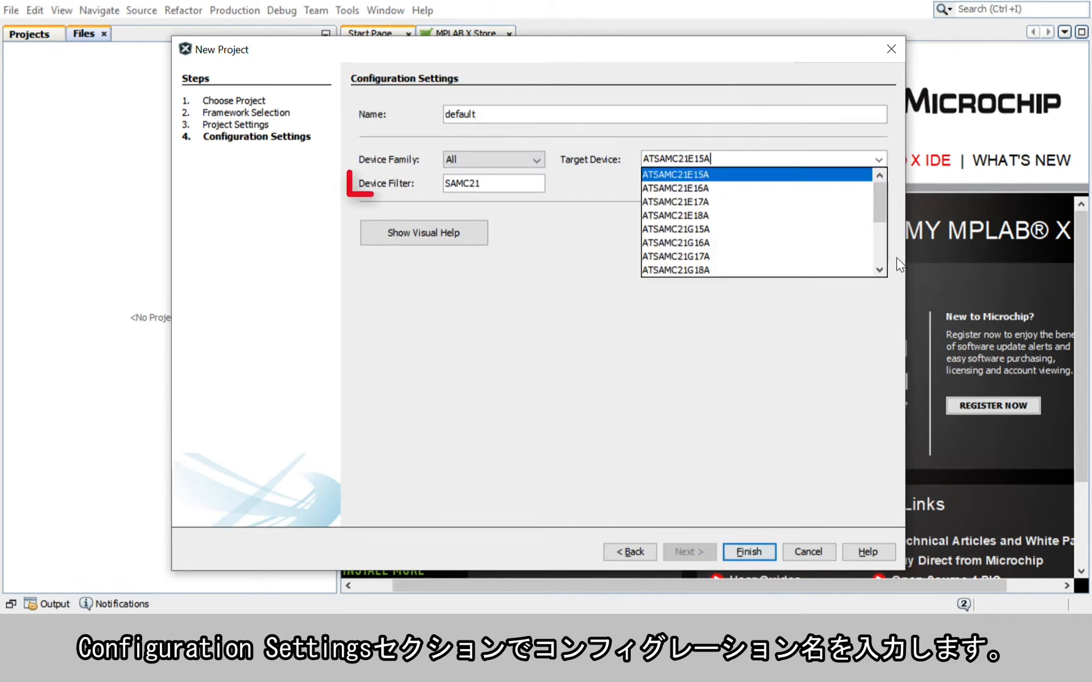
{"action": "left_click", "coordinate": [880, 268]}
{"action": "left_click", "coordinate": [880, 268]}
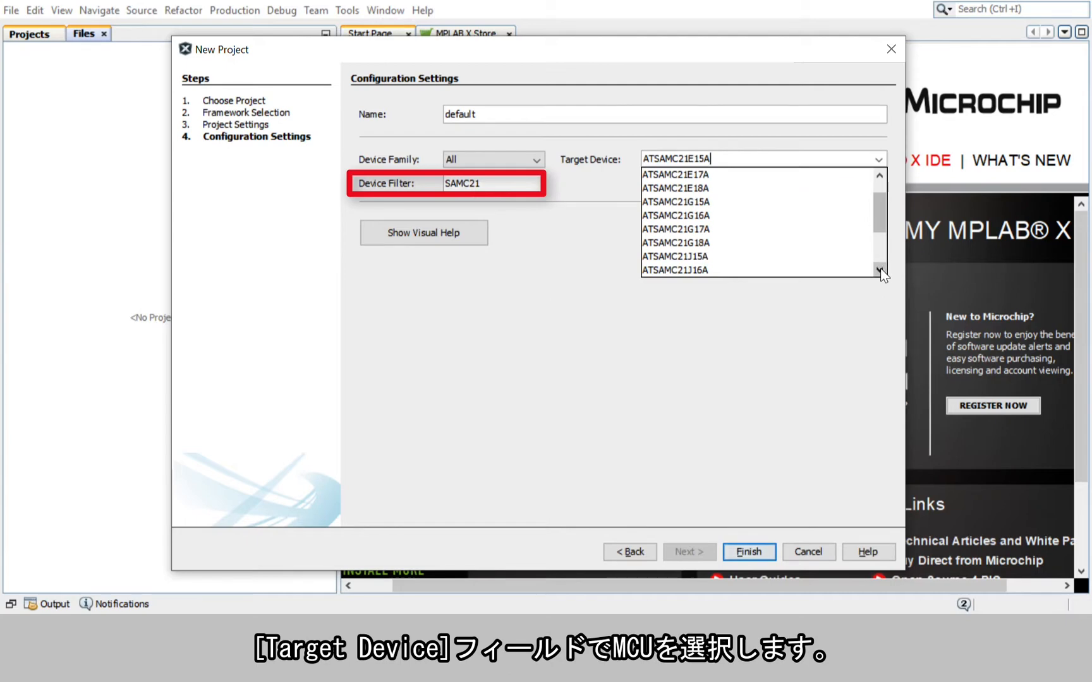
{"action": "left_click", "coordinate": [880, 268]}
{"action": "left_click", "coordinate": [880, 267]}
{"action": "left_click", "coordinate": [880, 268]}
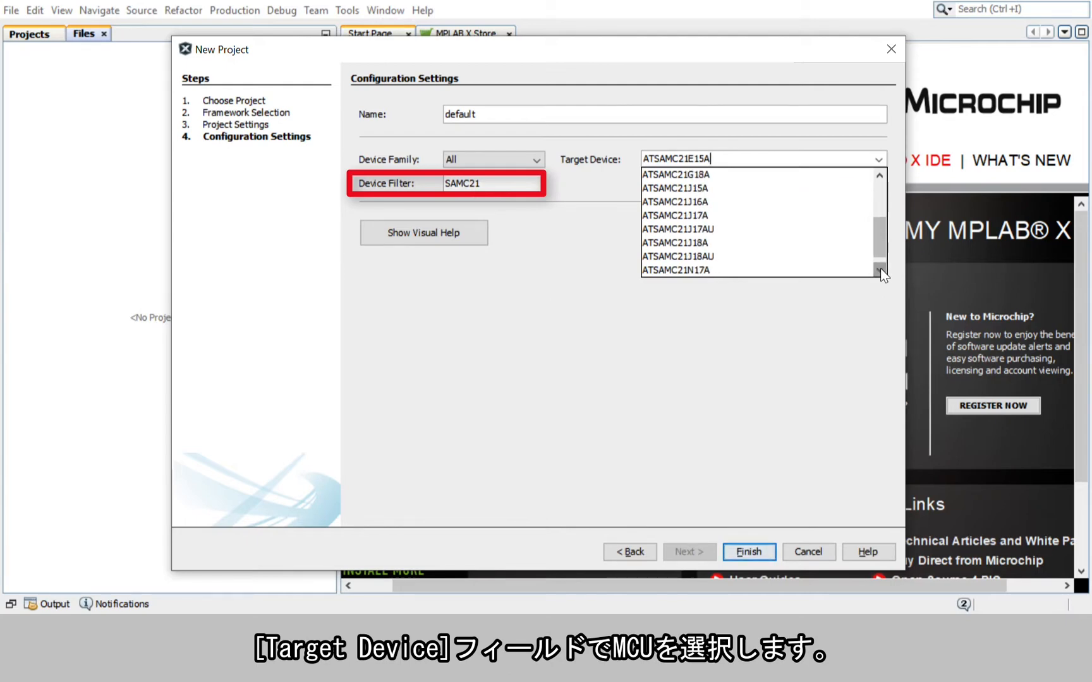
{"action": "left_click", "coordinate": [880, 268]}
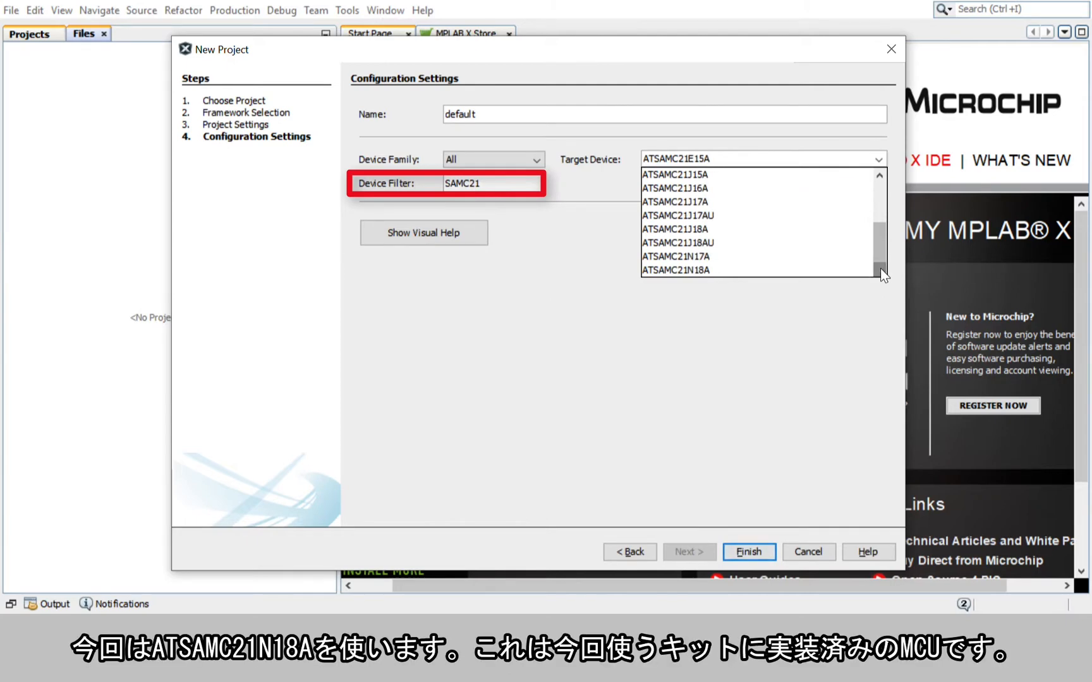
{"action": "left_click", "coordinate": [777, 269]}
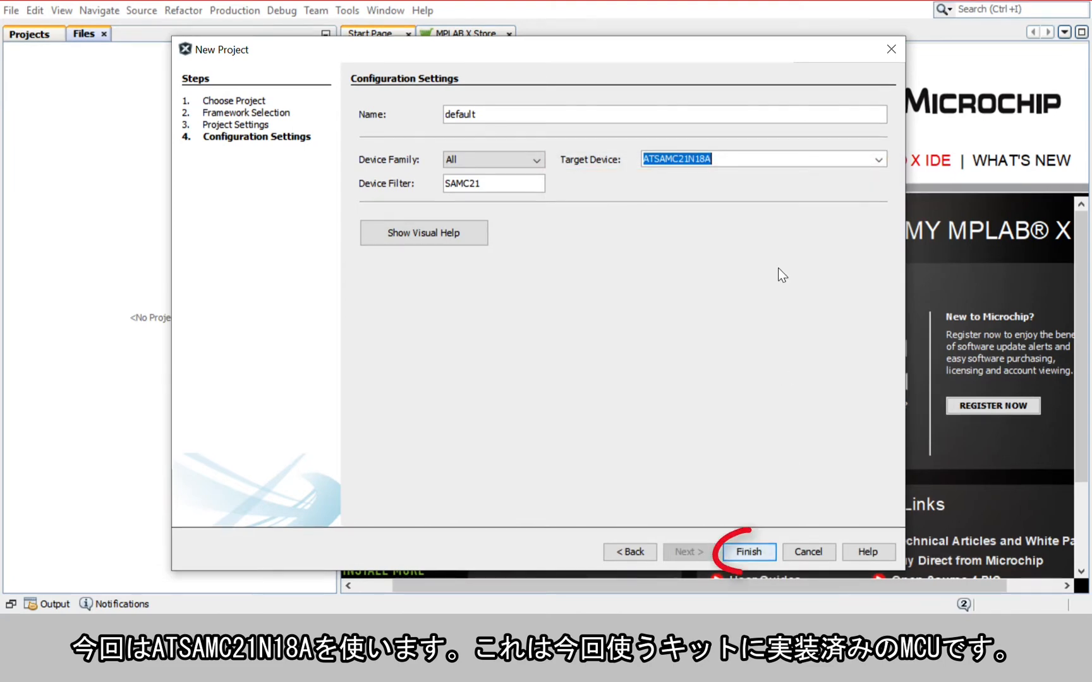
Finish creating the project and launch the Harmony Configurator with the proposed DFP and CMSIS pack paths
{"action": "left_click", "coordinate": [741, 551]}
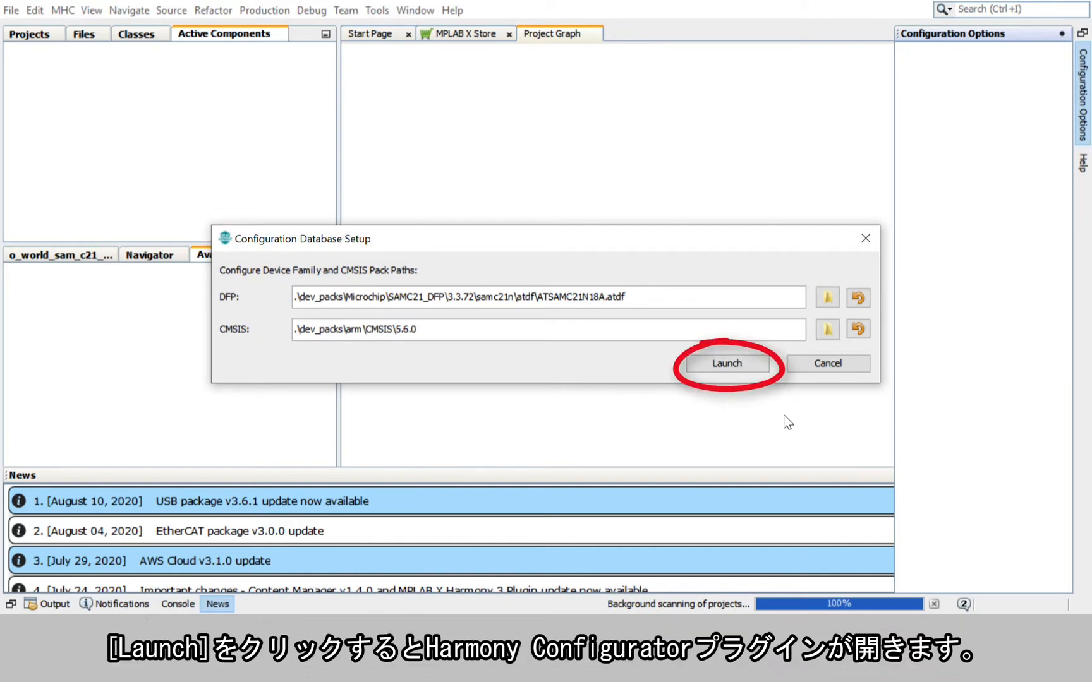
{"action": "left_click", "coordinate": [747, 370]}
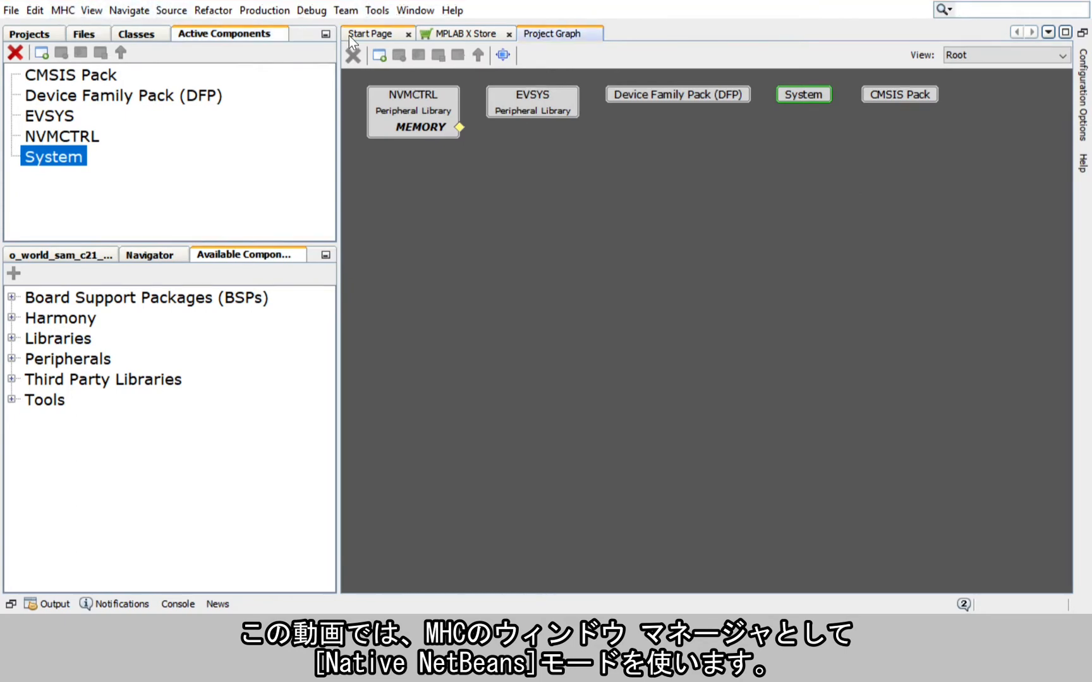
Review the Window Manager choice in the Harmony Configurator plugin options
{"action": "left_click", "coordinate": [378, 11]}
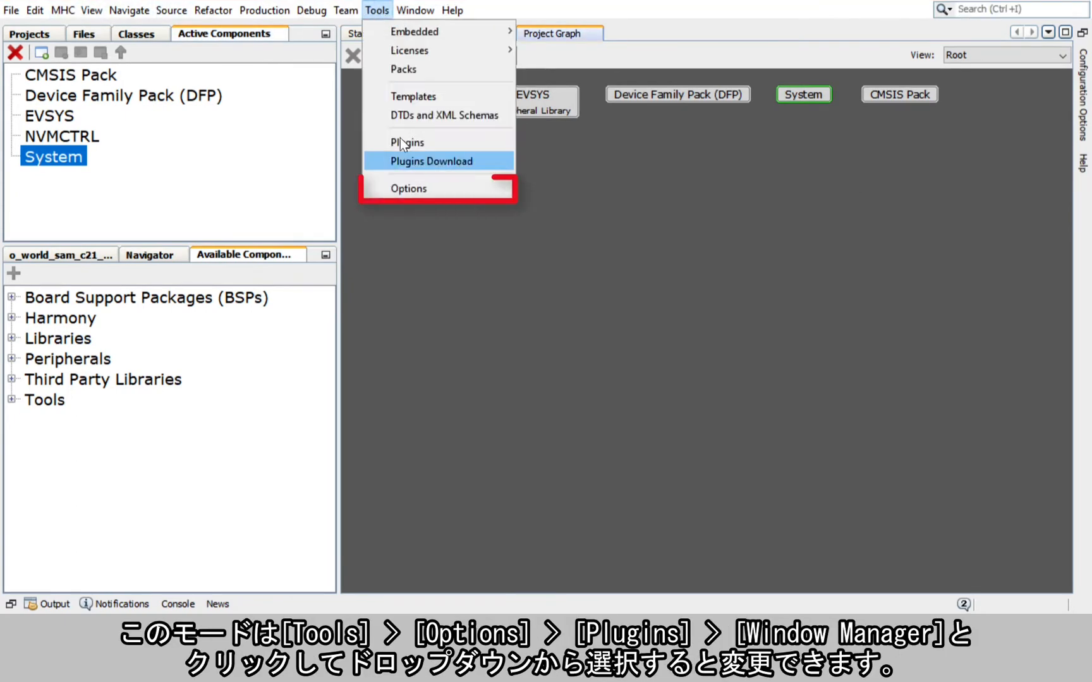
{"action": "left_click", "coordinate": [408, 188]}
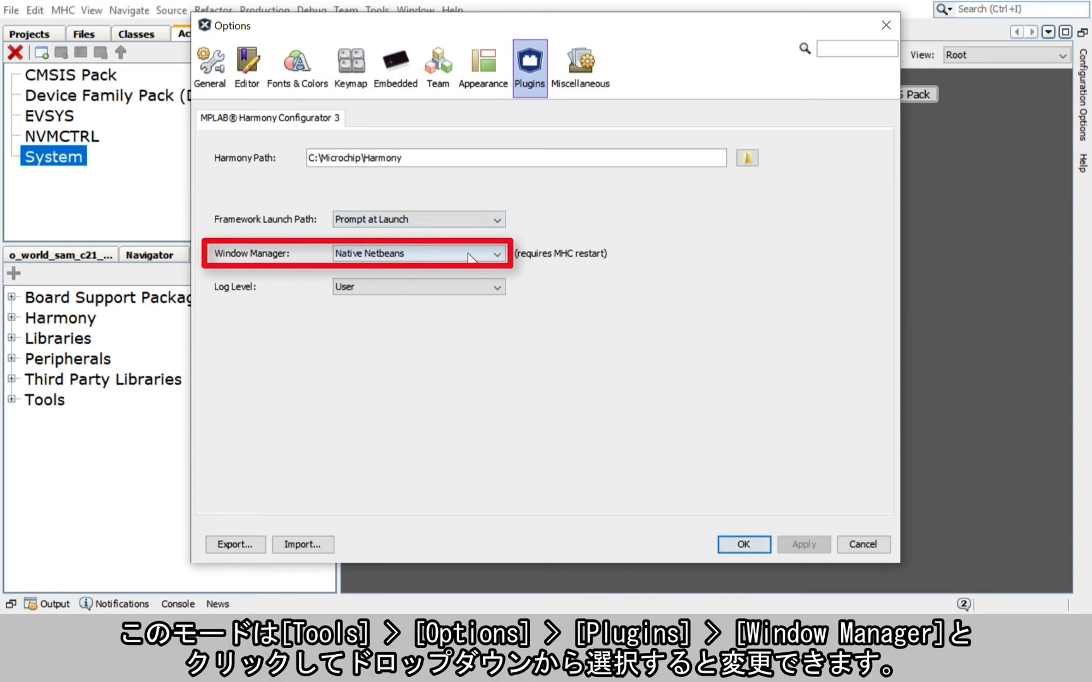
{"action": "left_click", "coordinate": [498, 253]}
{"action": "left_click", "coordinate": [617, 254]}
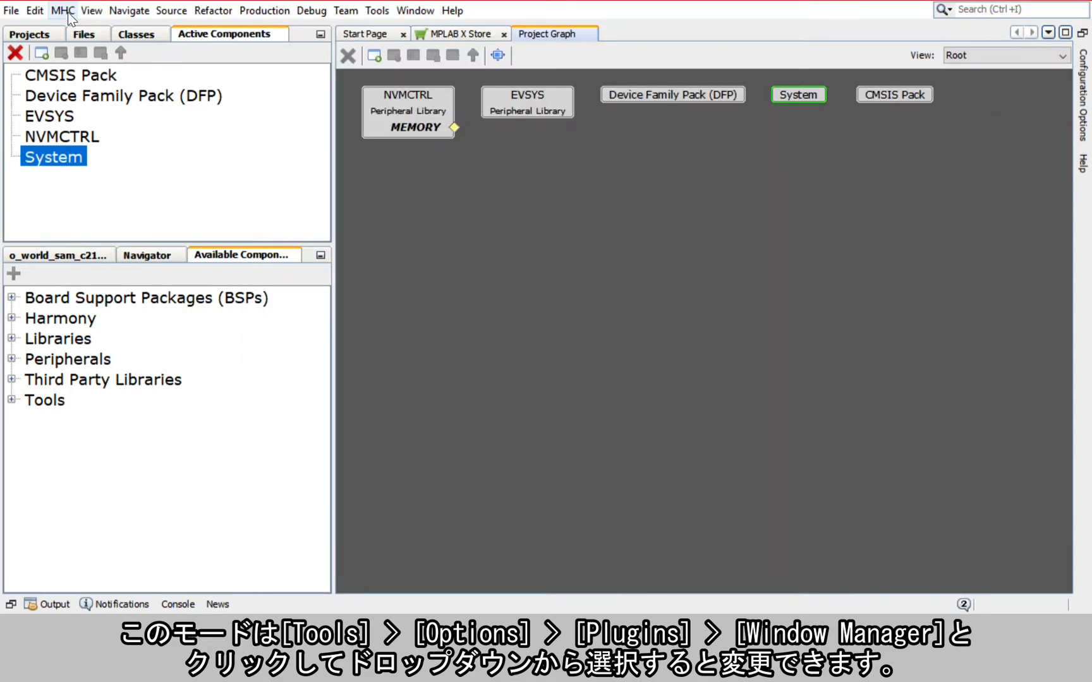
Open the clock configuration and examine the main clock setting that feeds the CPU
{"action": "left_click", "coordinate": [66, 11]}
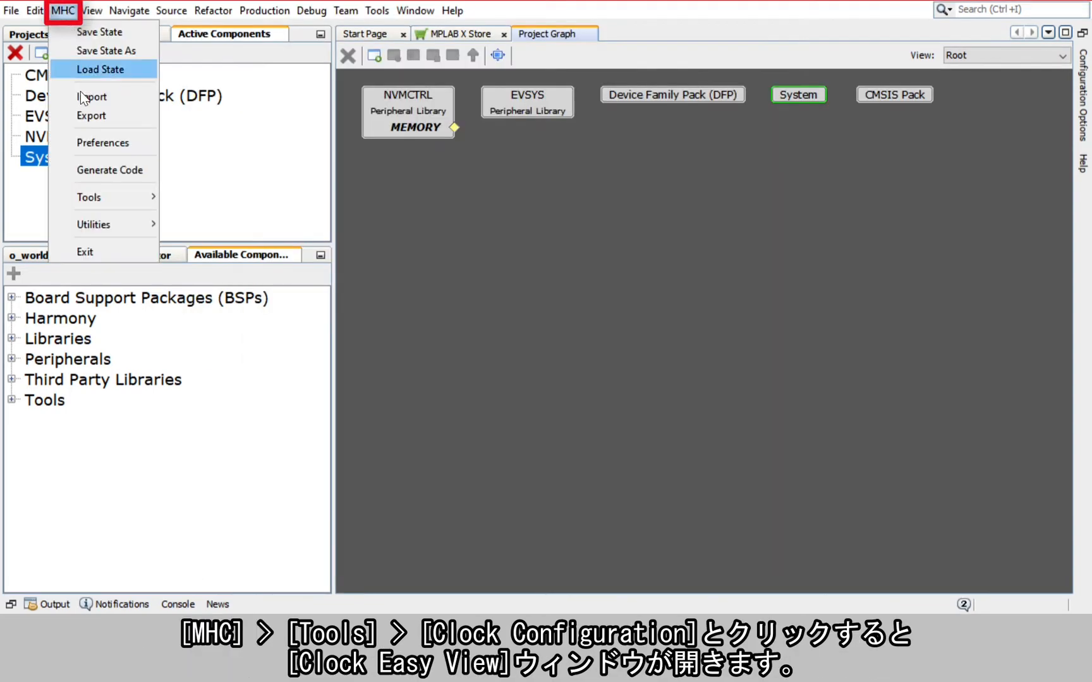
{"action": "mouse_move", "coordinate": [90, 192]}
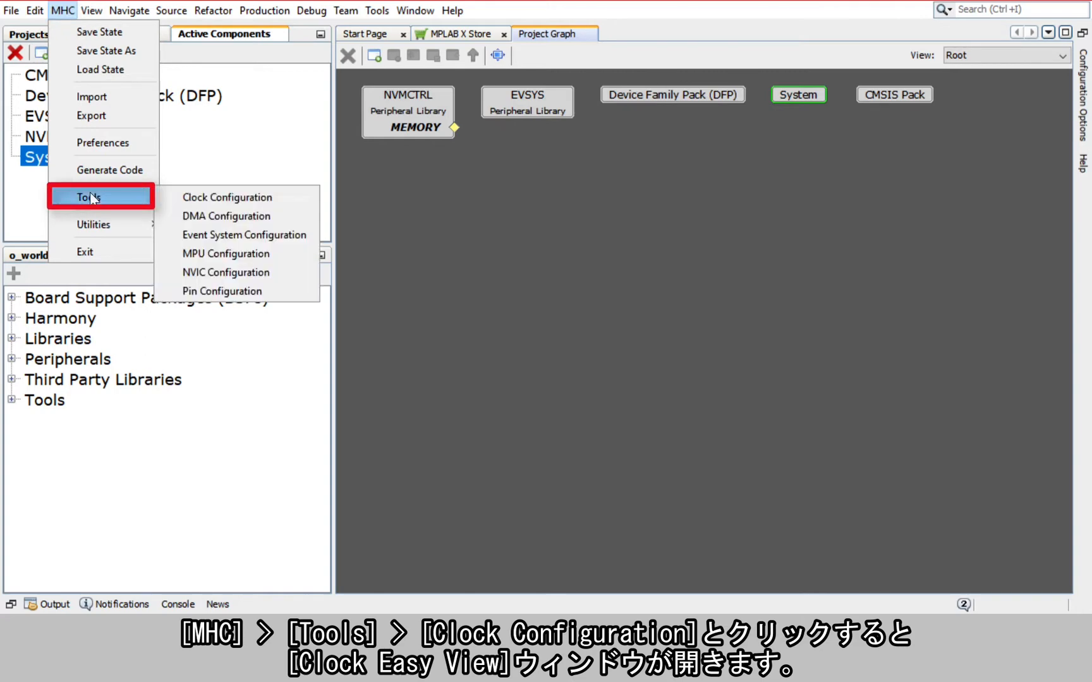
{"action": "left_click", "coordinate": [205, 197]}
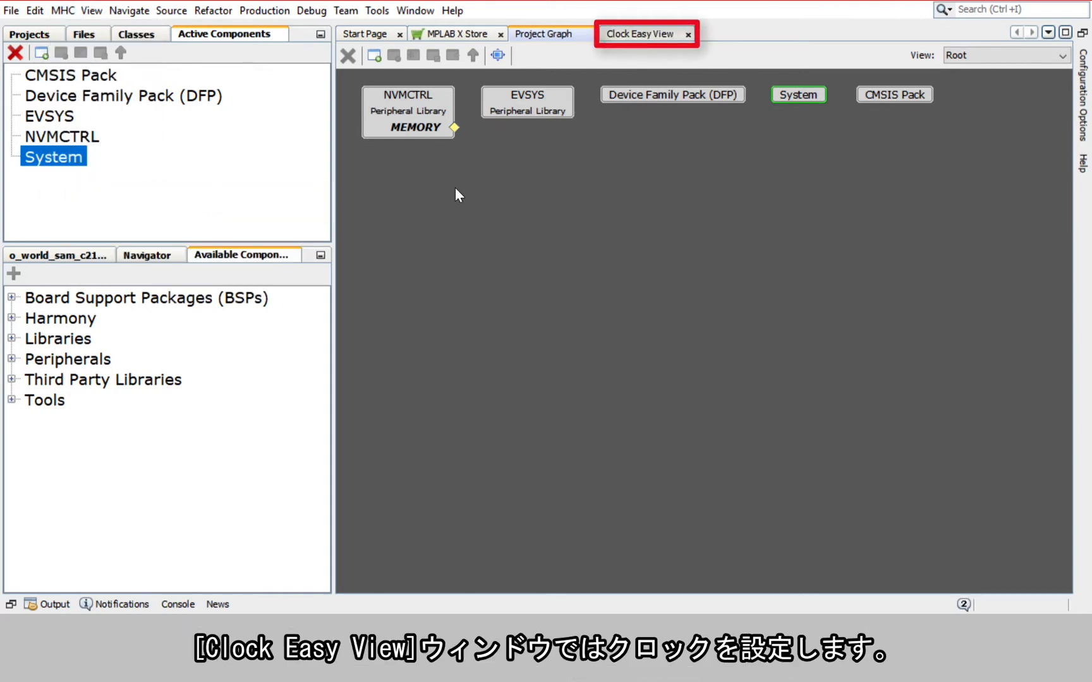
{"action": "double_click", "coordinate": [643, 36]}
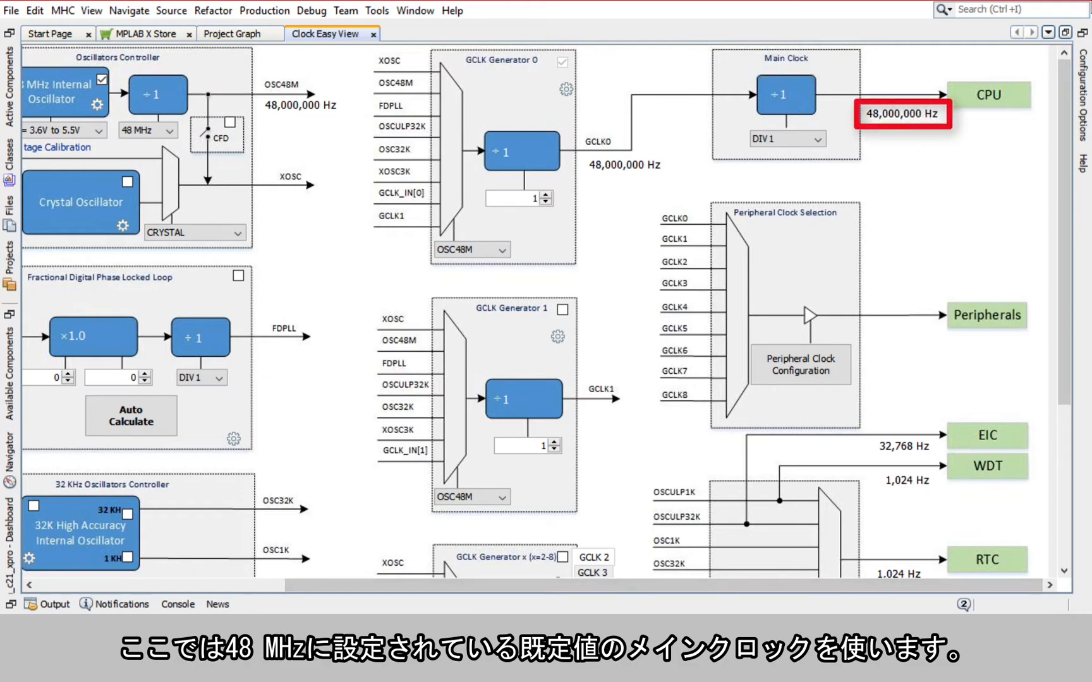
{"action": "left_click", "coordinate": [1066, 32]}
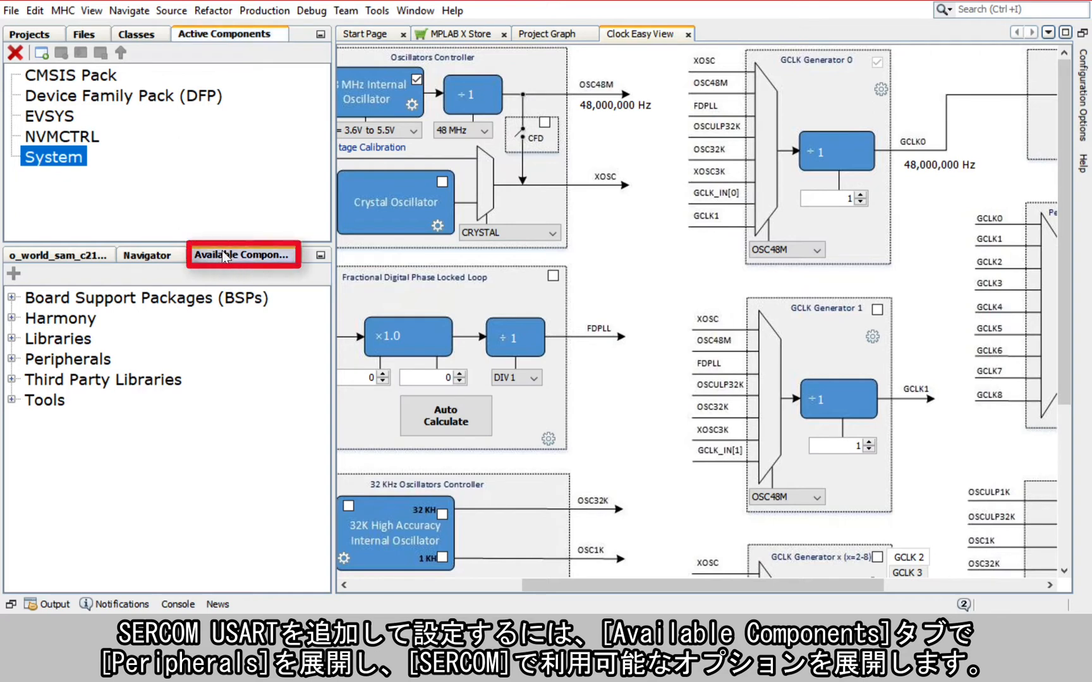
Add the SERCOM4 peripheral from the available SERCOM components to the project
{"action": "left_click", "coordinate": [13, 359]}
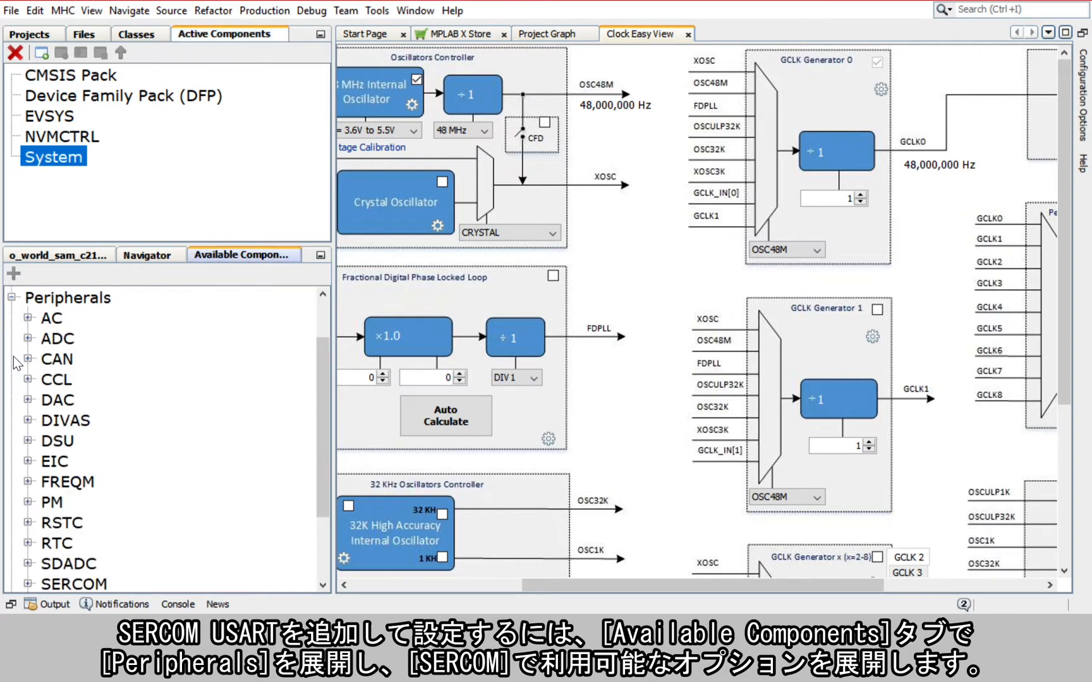
{"action": "left_click", "coordinate": [322, 585]}
{"action": "left_click", "coordinate": [322, 584]}
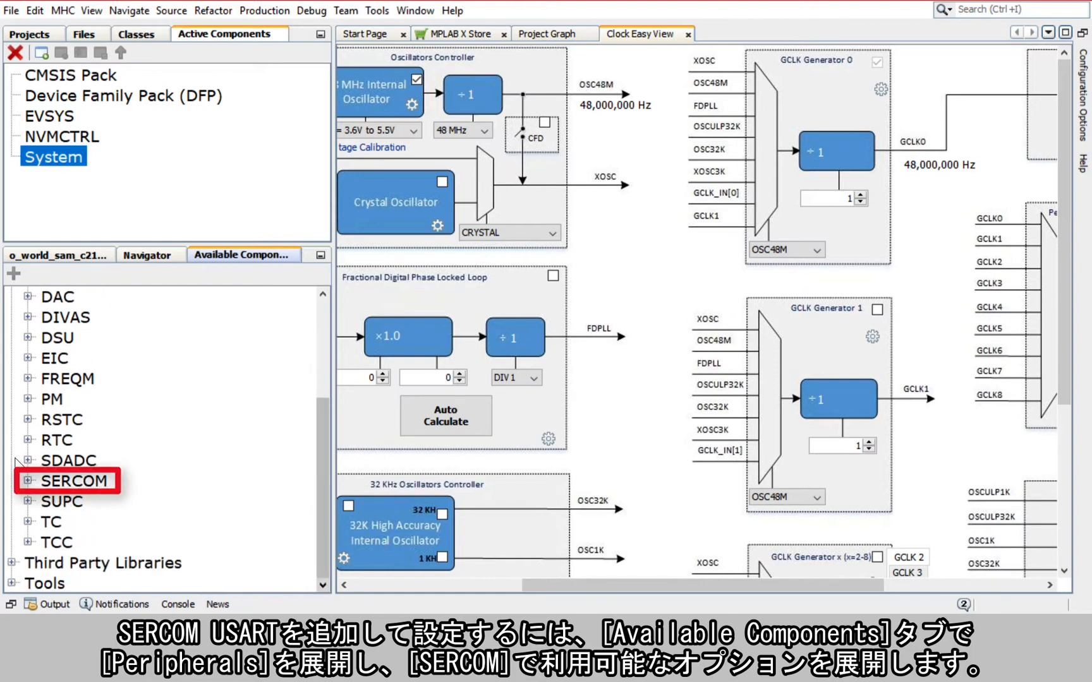
{"action": "left_click", "coordinate": [28, 481]}
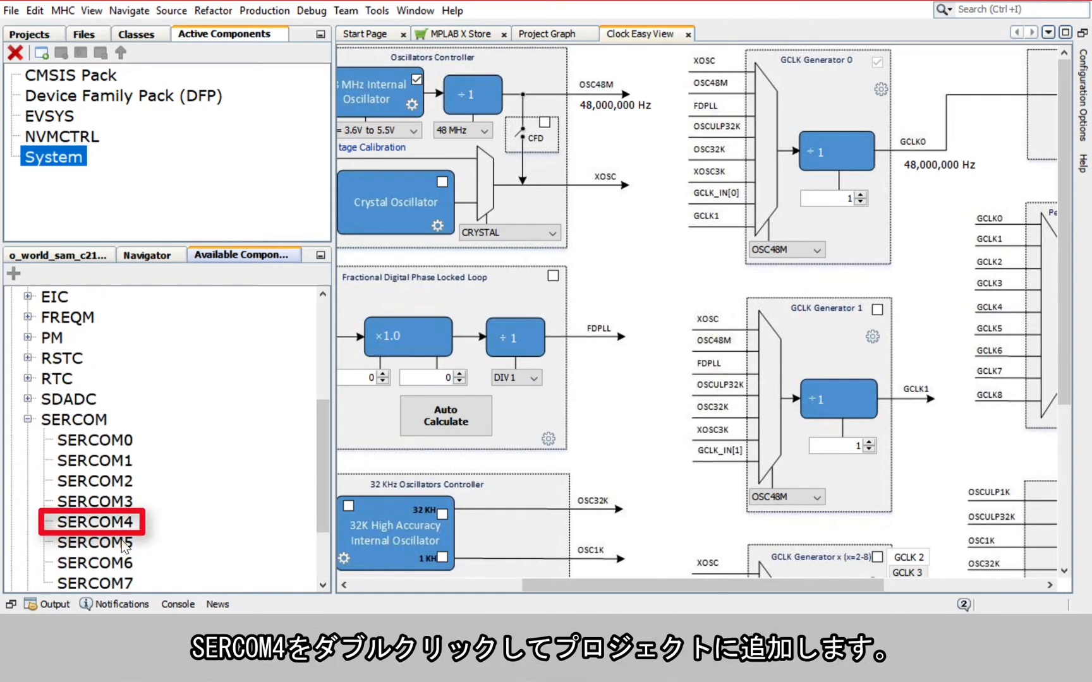
{"action": "left_click", "coordinate": [122, 528]}
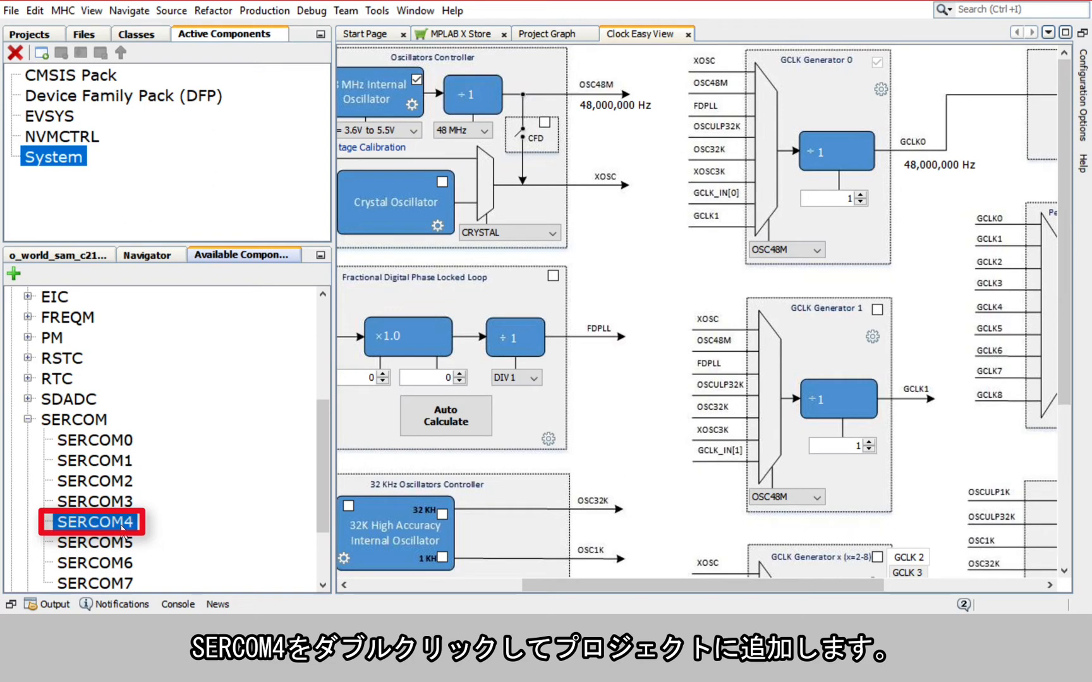
{"action": "double_click", "coordinate": [123, 528]}
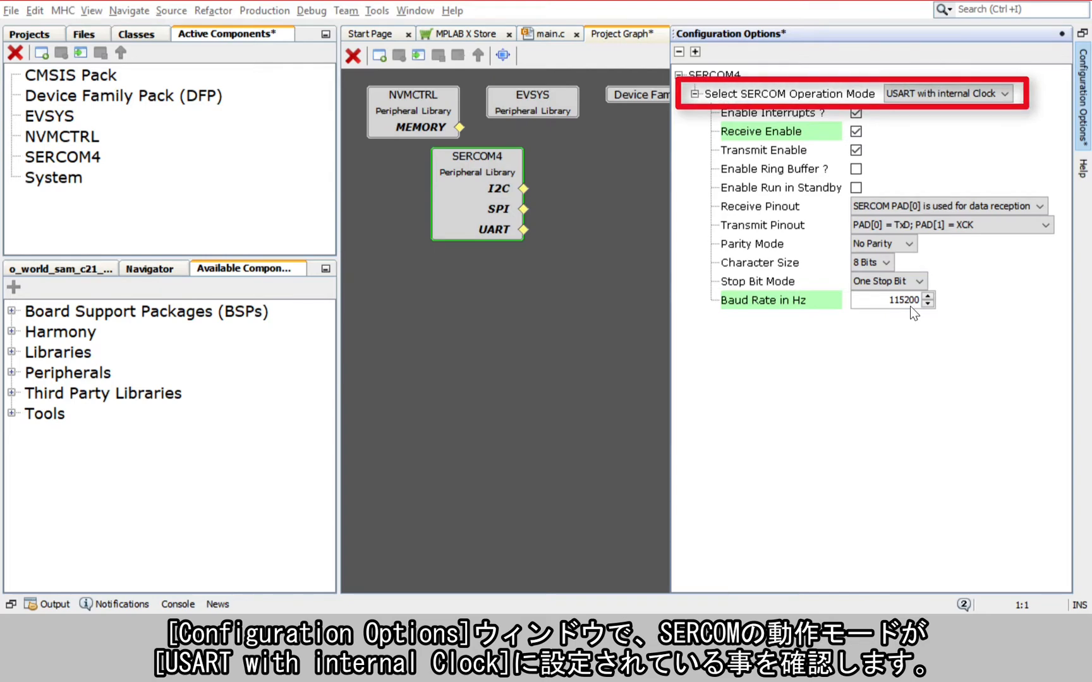
Configure SERCOM4 with receive disabled, a baud rate of 9600 and the transmit pinout PAD[2] = TxD; PAD[3] = XCK
{"action": "left_click", "coordinate": [855, 132]}
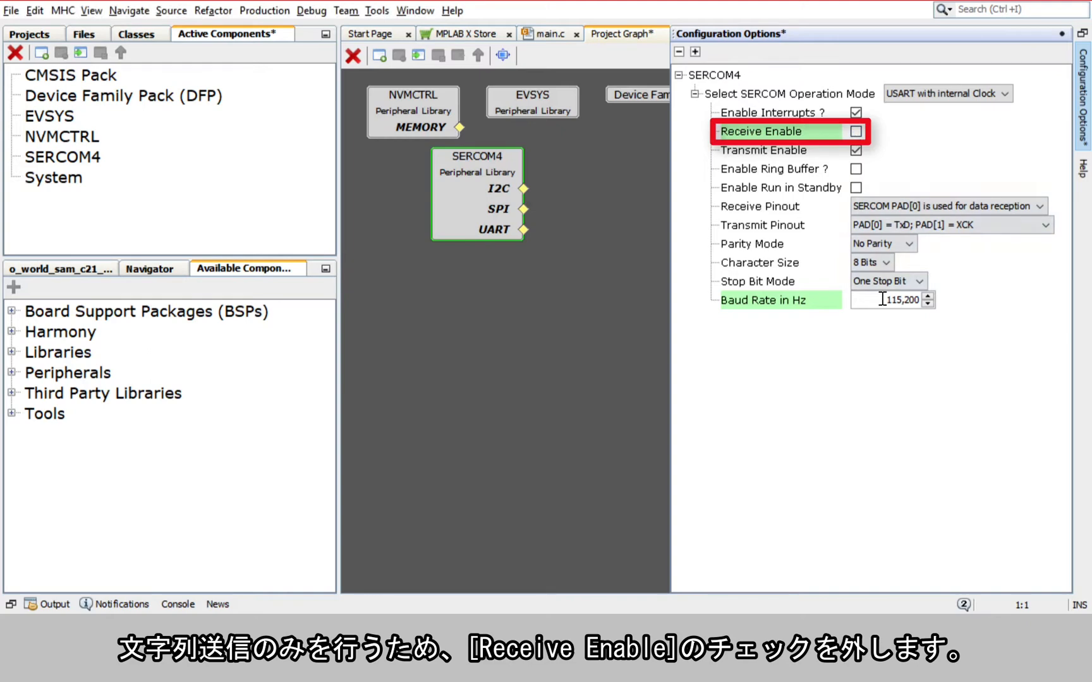
{"action": "left_click_drag", "start_coordinate": [882, 300], "coordinate": [935, 301]}
{"action": "type", "text": "96"}
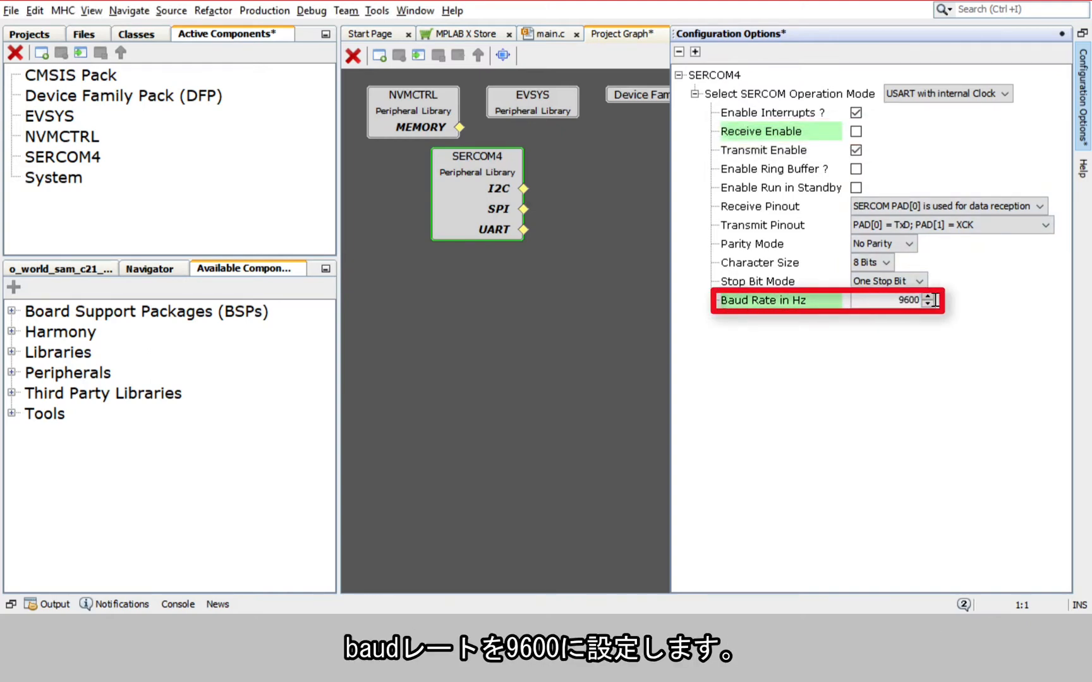
{"action": "left_click", "coordinate": [999, 222]}
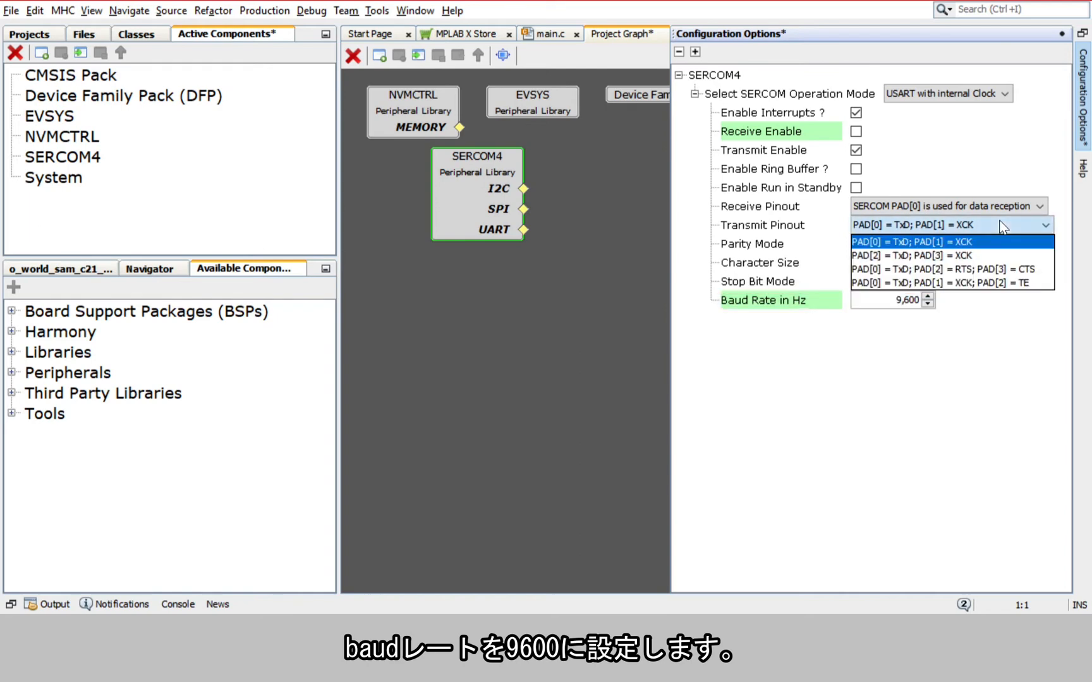
{"action": "left_click", "coordinate": [980, 260]}
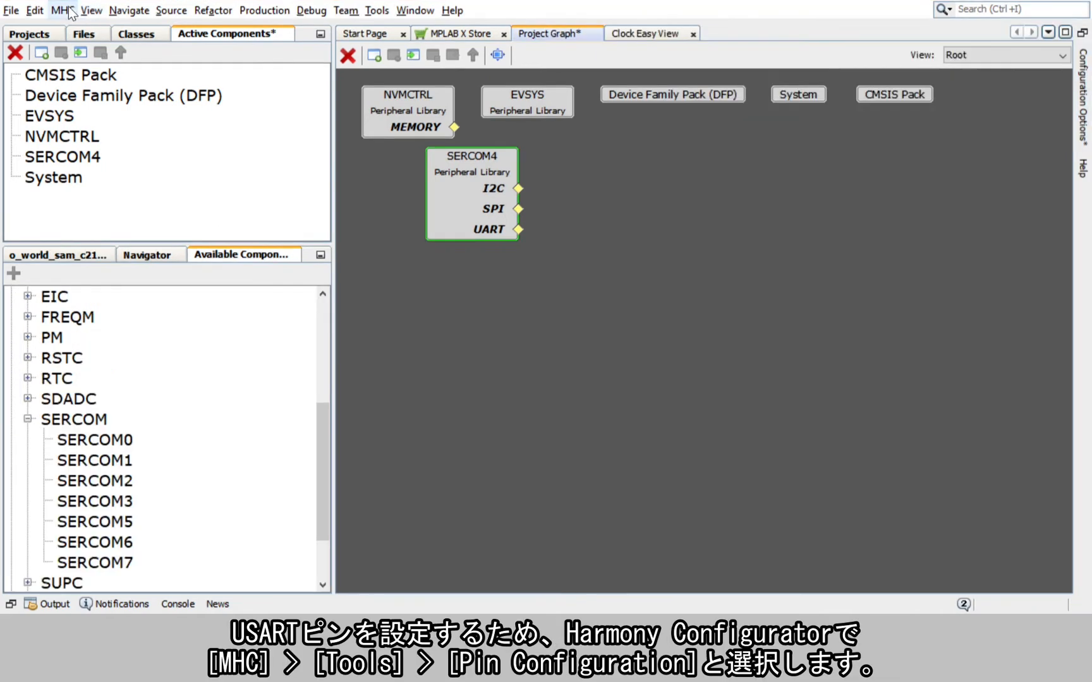
Open the Harmony Configurator's pin configuration views
{"action": "left_click", "coordinate": [63, 10]}
{"action": "mouse_move", "coordinate": [101, 197]}
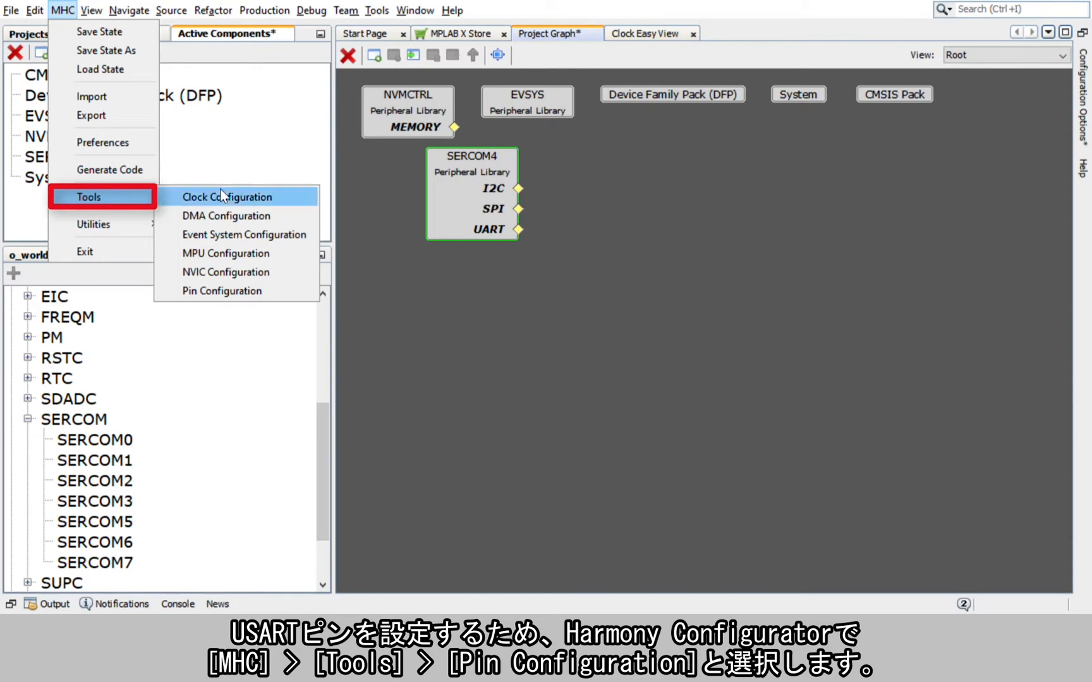
{"action": "left_click", "coordinate": [212, 297]}
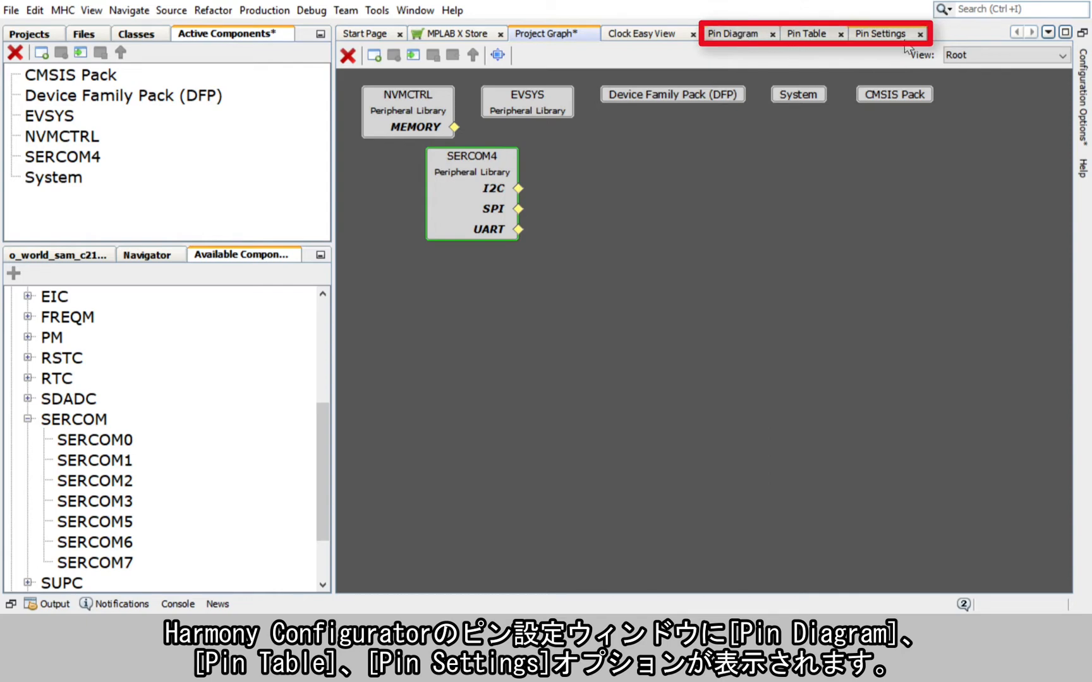
Review the device's pin diagram and pin table, and open the pin settings
{"action": "left_click", "coordinate": [733, 33]}
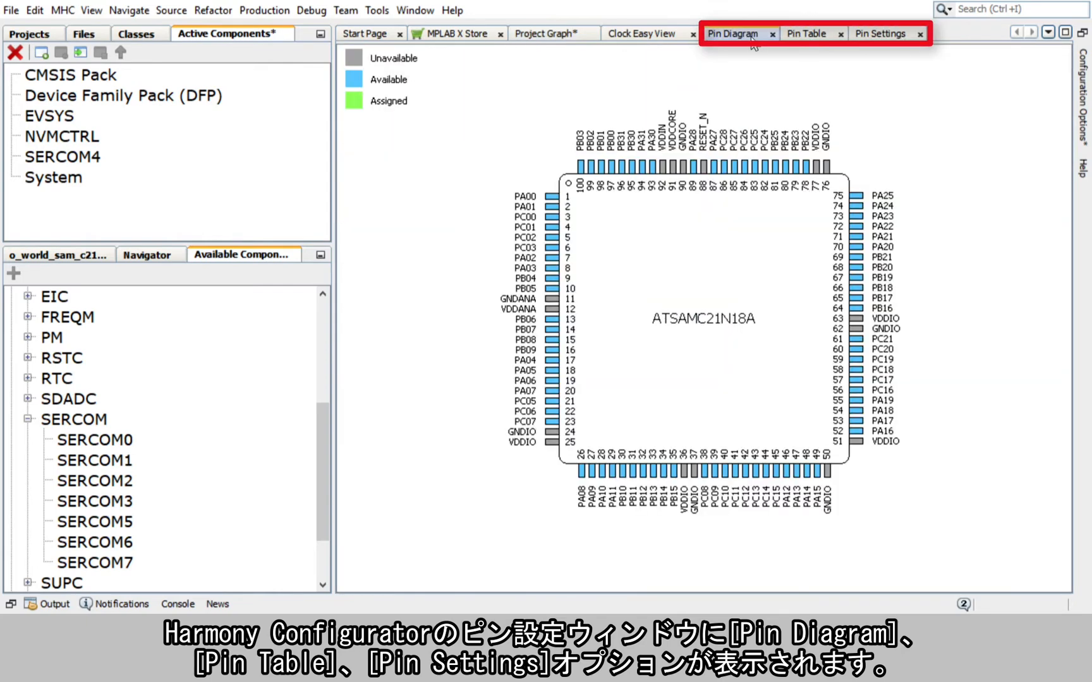
{"action": "left_click", "coordinate": [830, 34]}
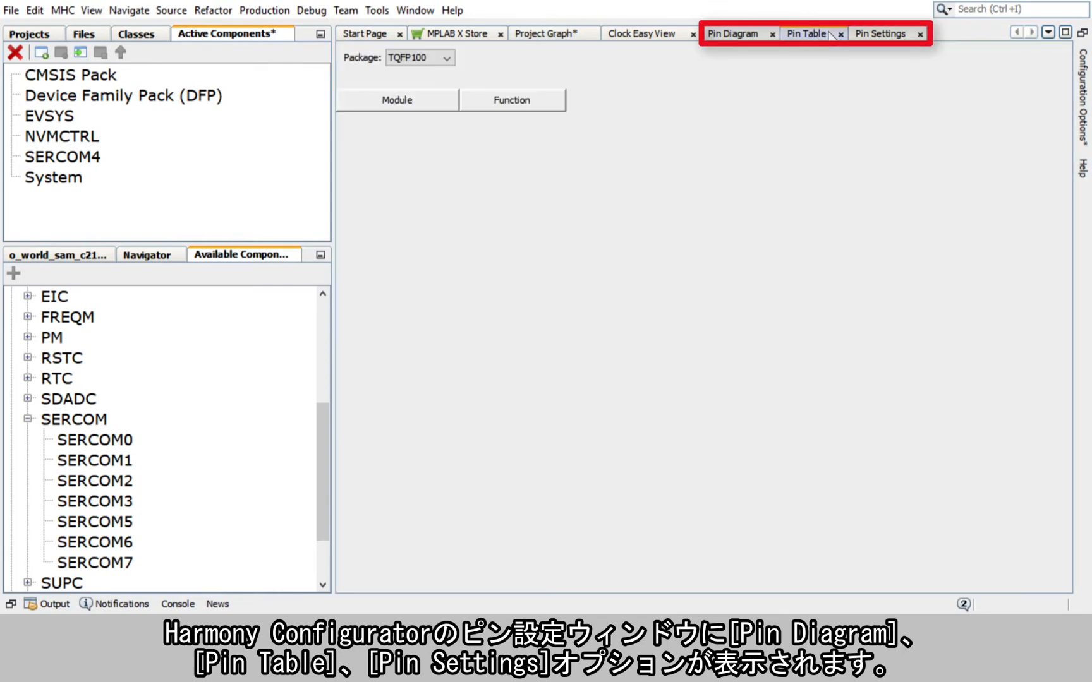
{"action": "left_click", "coordinate": [870, 35]}
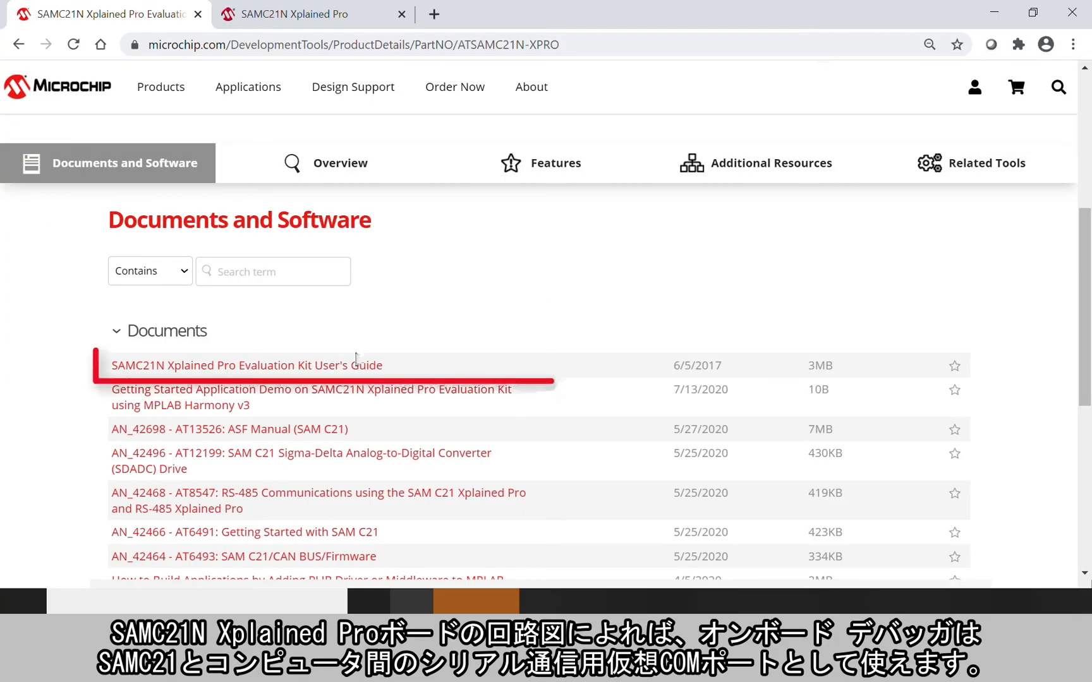
Look up the Virtual COM Port TX pin in the SAMC21N Xplained Pro user guide and assign SERCOM4_PAD2 to pin PB10
{"action": "left_click", "coordinate": [285, 14]}
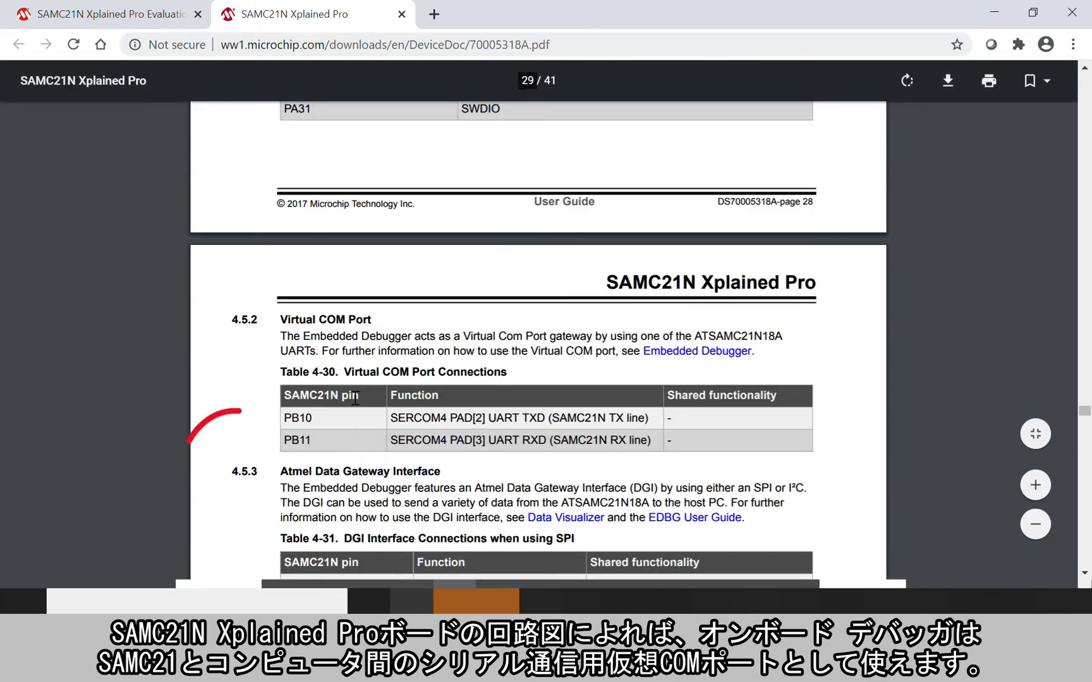
{"action": "left_click_drag", "start_coordinate": [284, 419], "coordinate": [660, 419]}
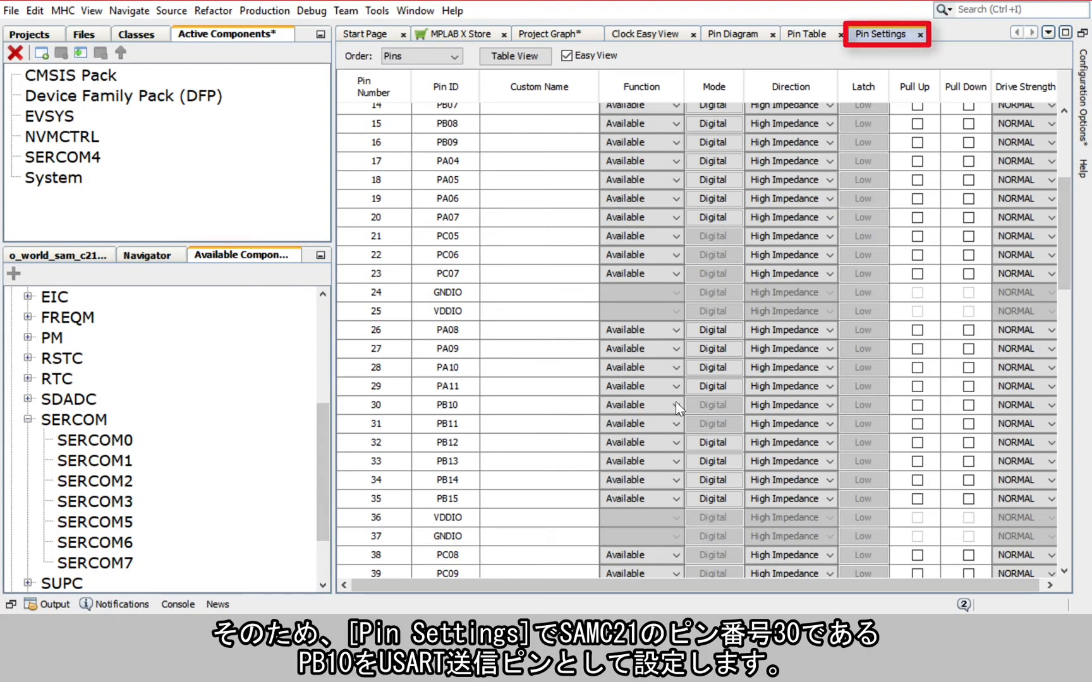
{"action": "left_click", "coordinate": [676, 404]}
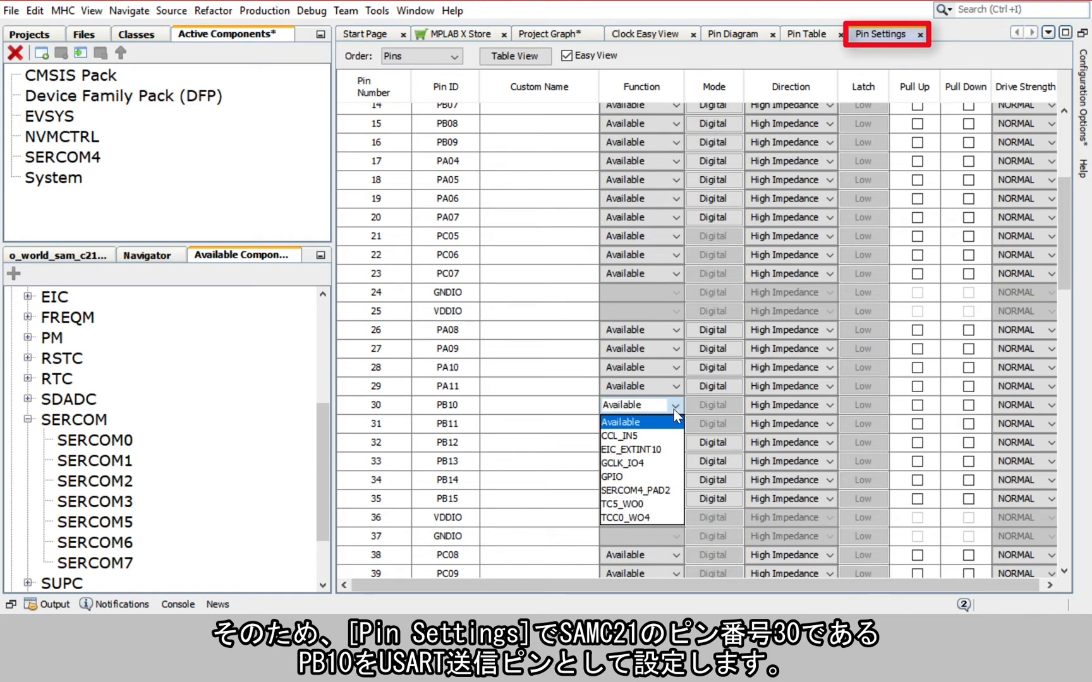
{"action": "left_click", "coordinate": [654, 491]}
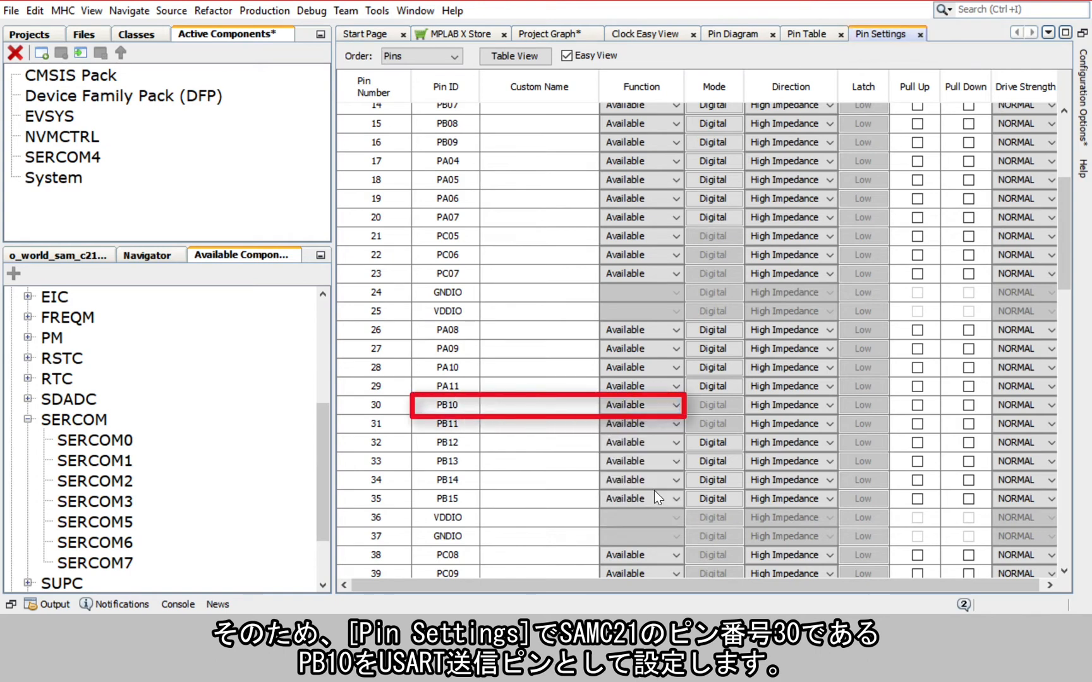
Save the Harmony Configurator state and generate the project code with the USER_ALL merge strategy
{"action": "left_click", "coordinate": [65, 12]}
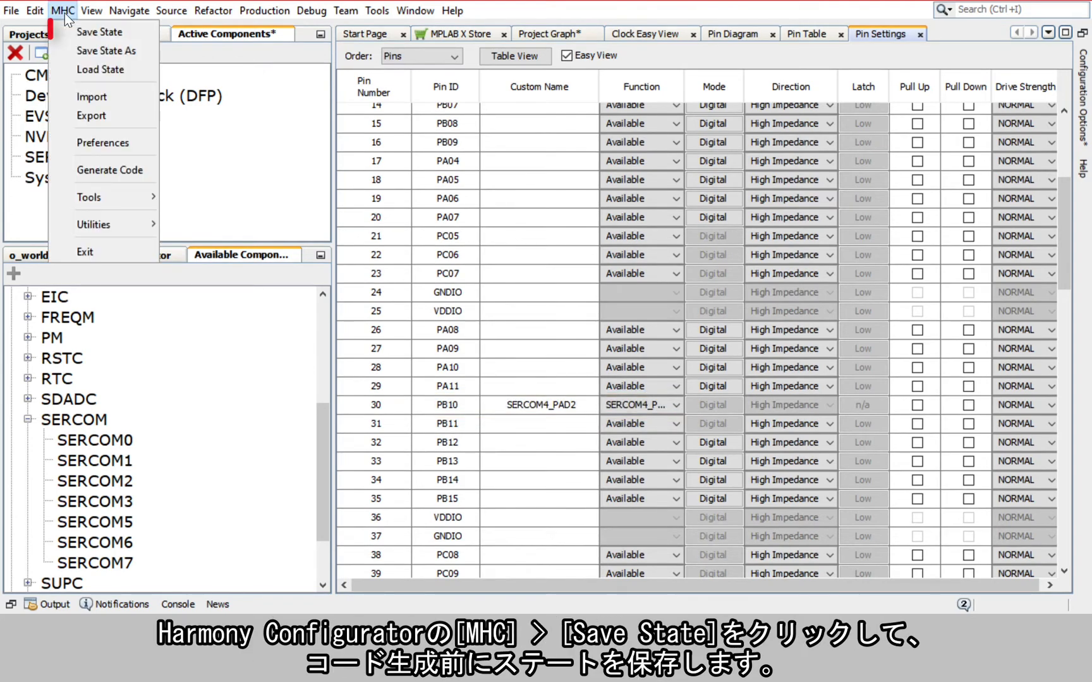
{"action": "left_click", "coordinate": [71, 29]}
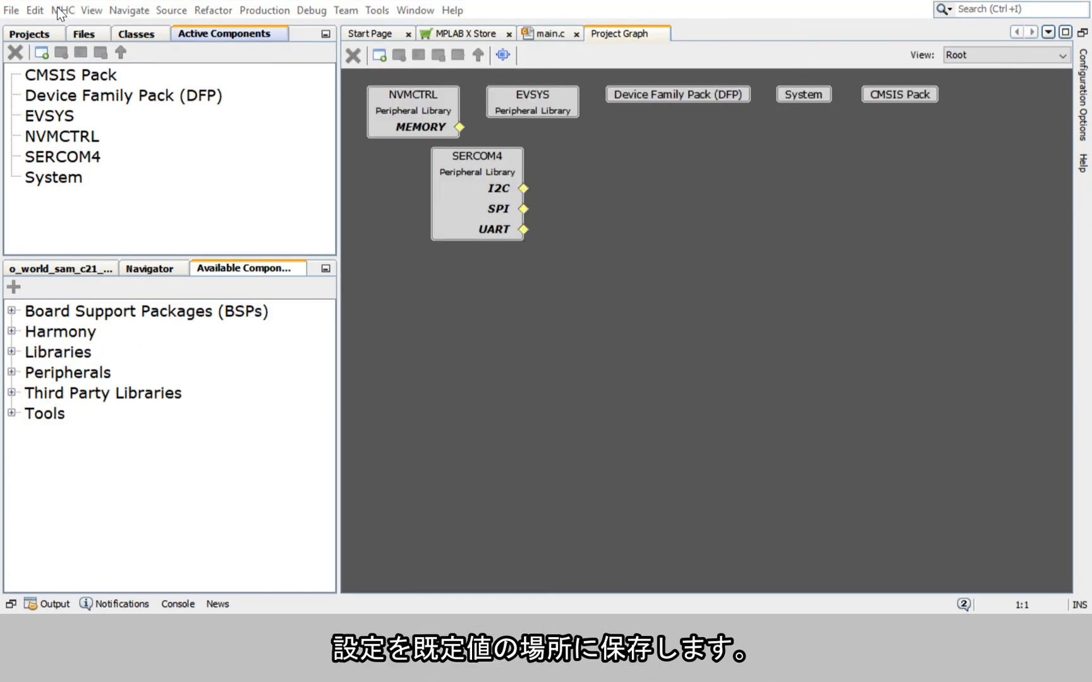
{"action": "left_click", "coordinate": [64, 10]}
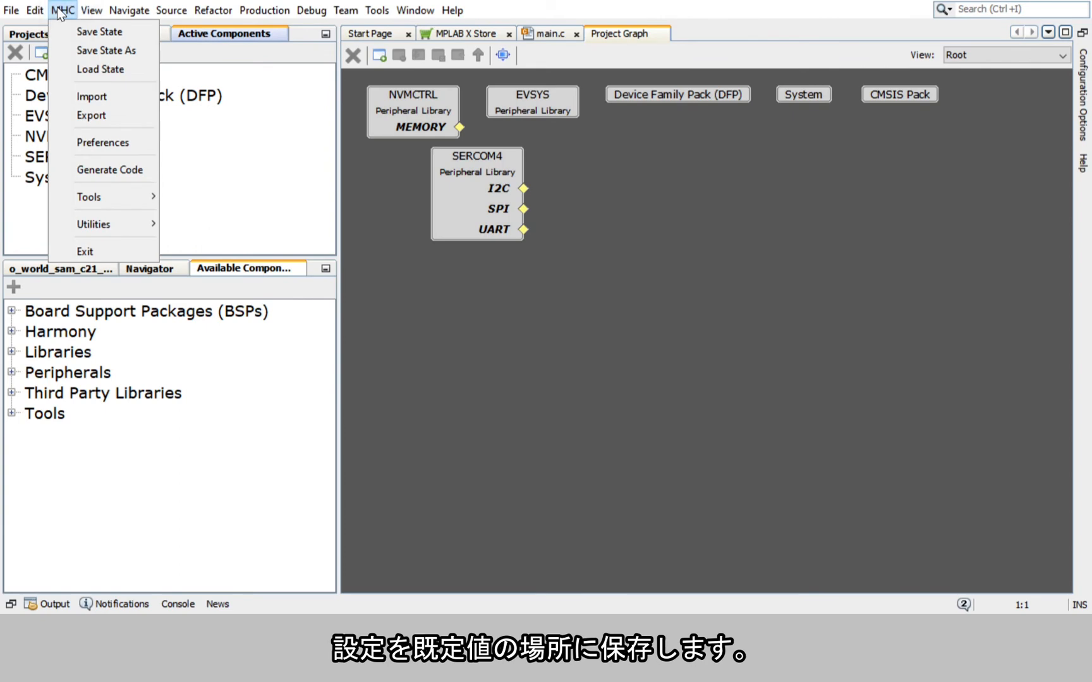
{"action": "left_click", "coordinate": [92, 170]}
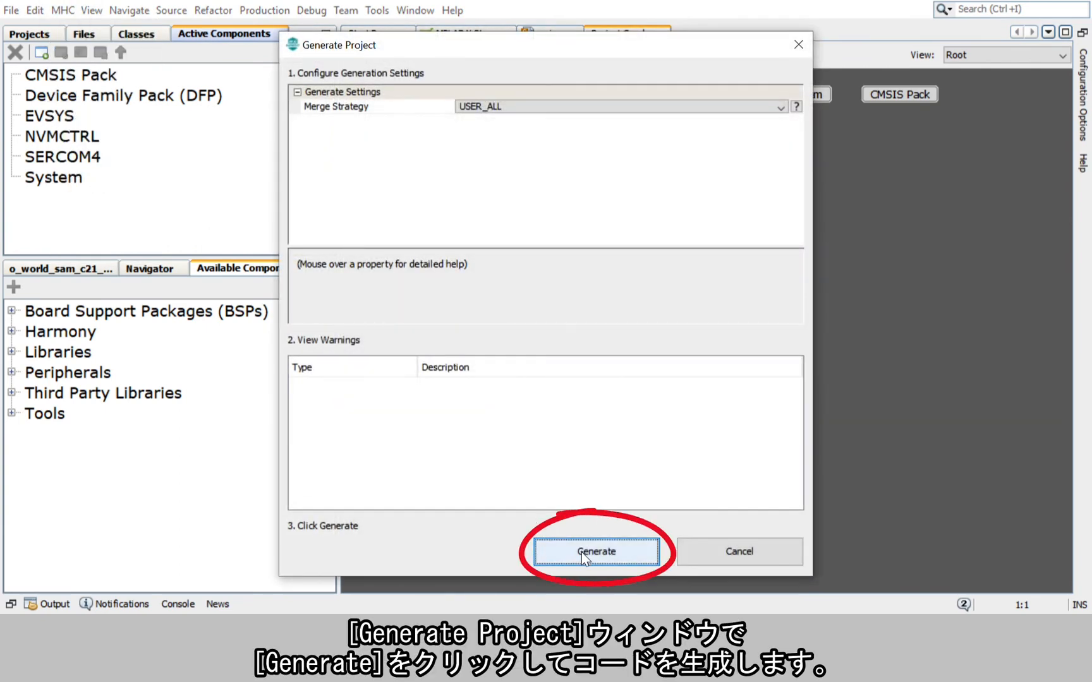
{"action": "left_click", "coordinate": [581, 551]}
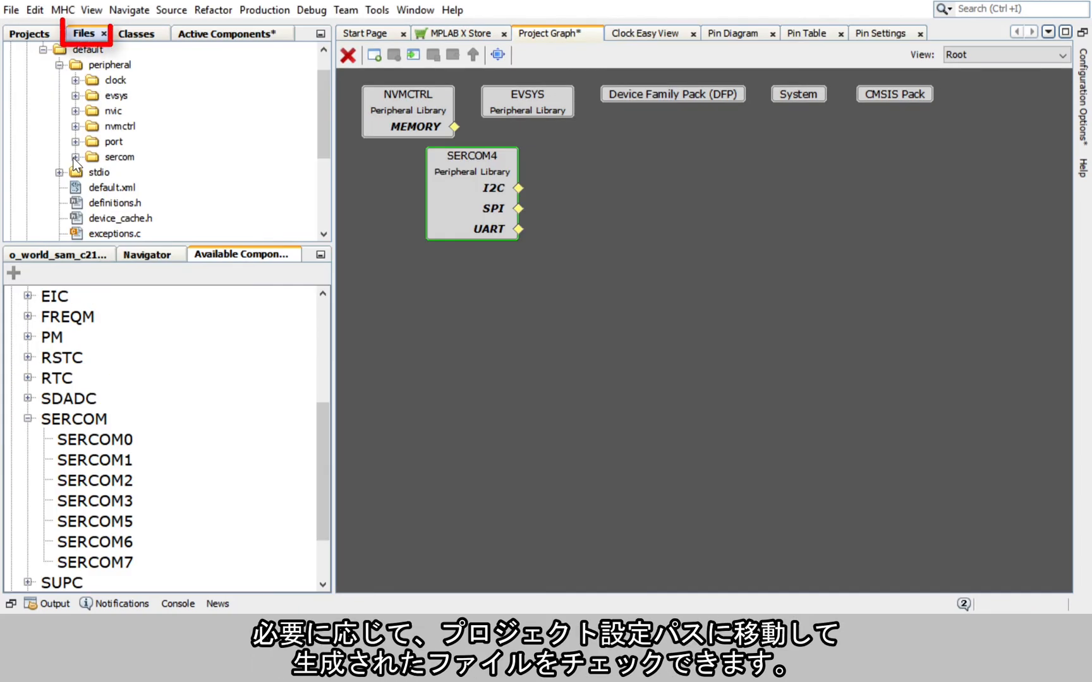
Inspect the generated sercom peripheral folder and examine the SERCOM4_USART_Write code that sends the string in main.c
{"action": "left_click", "coordinate": [75, 157]}
{"action": "left_click", "coordinate": [92, 172]}
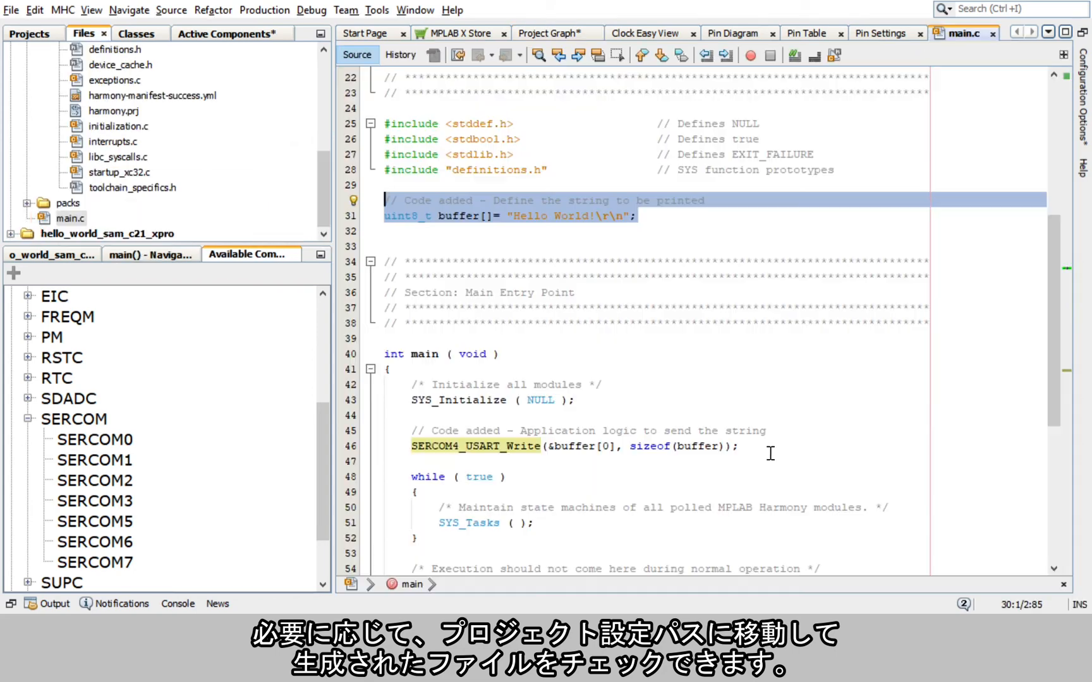
{"action": "left_click_drag", "start_coordinate": [770, 454], "coordinate": [364, 428]}
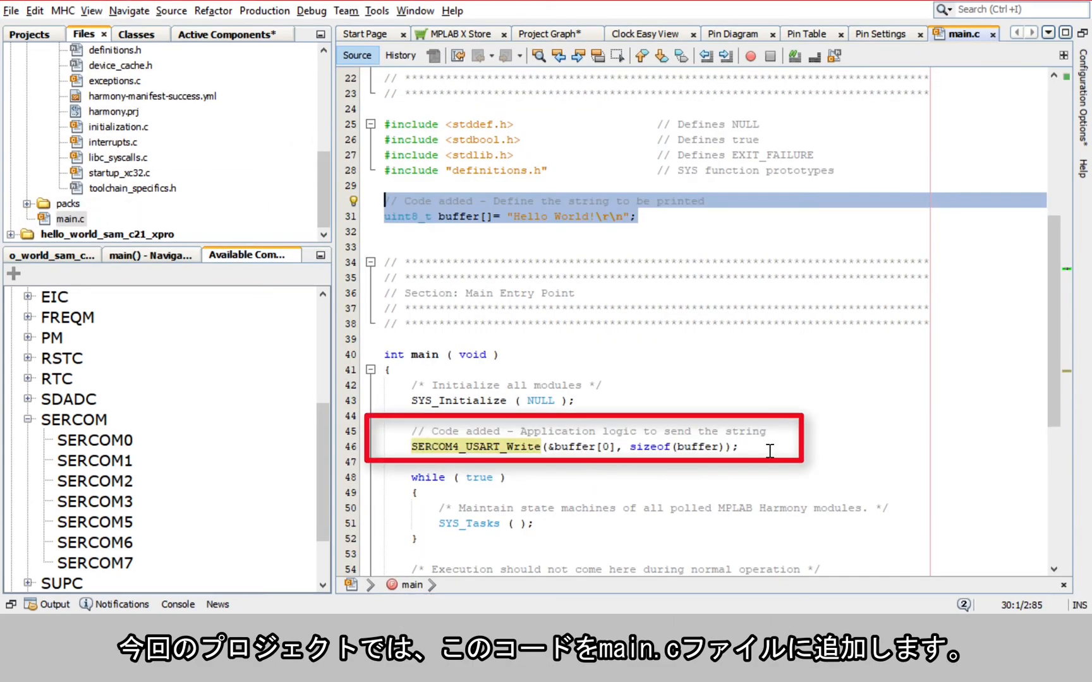
{"action": "left_click_drag", "start_coordinate": [738, 446], "coordinate": [370, 433]}
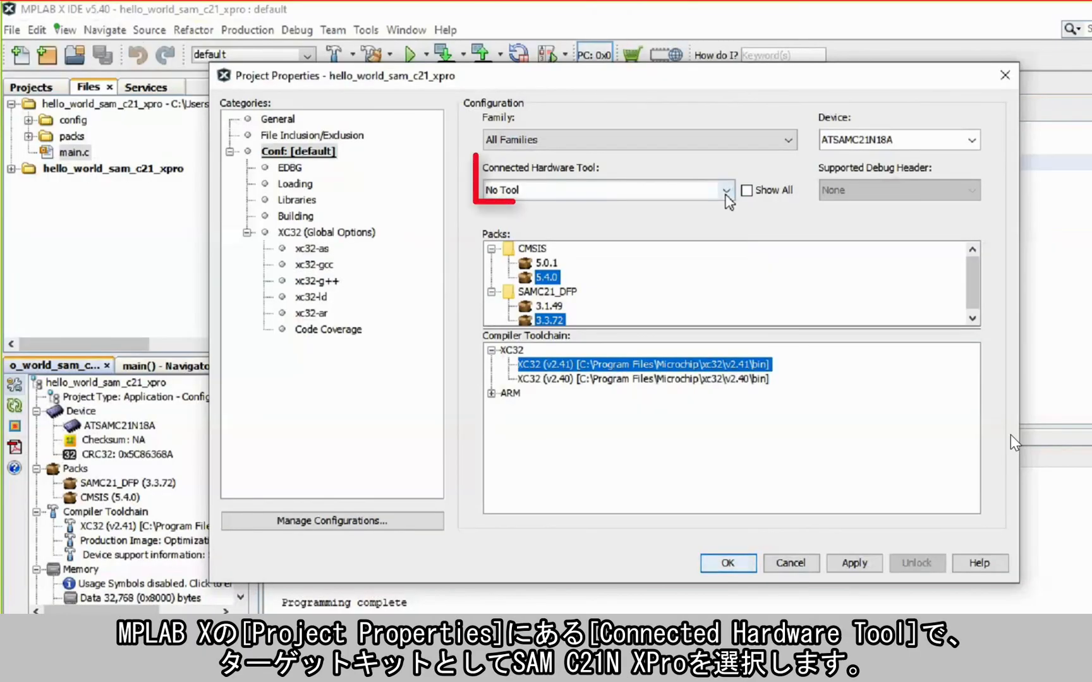
Set the project's connected hardware tool to the SAM C21N Xplained Pro board
{"action": "left_click", "coordinate": [726, 190]}
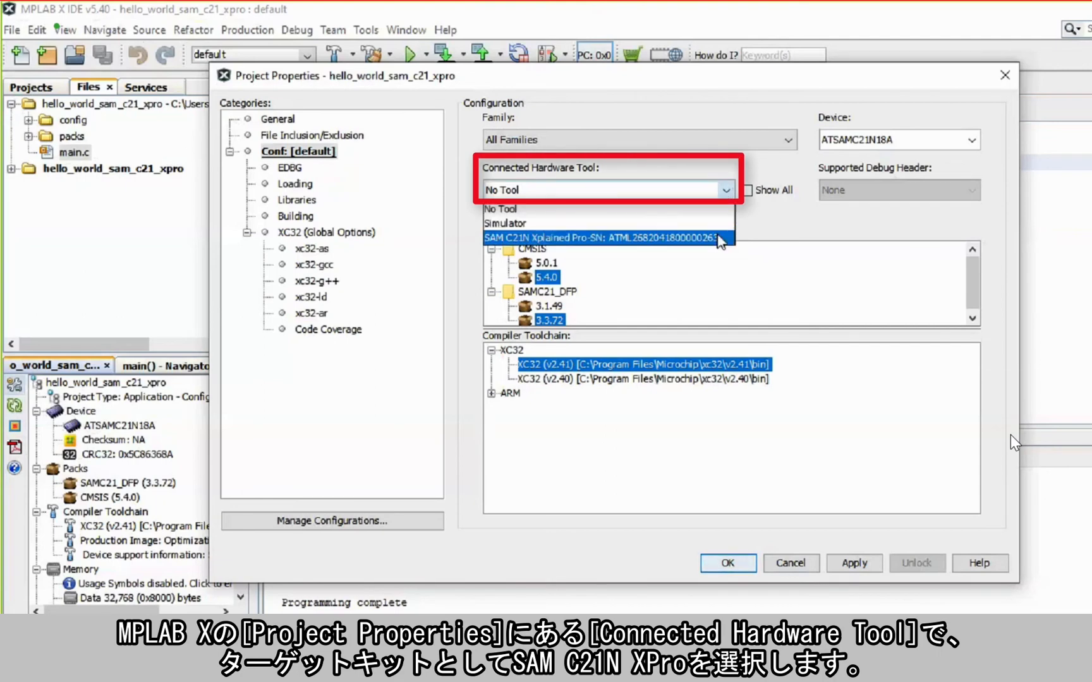
{"action": "left_click", "coordinate": [720, 238]}
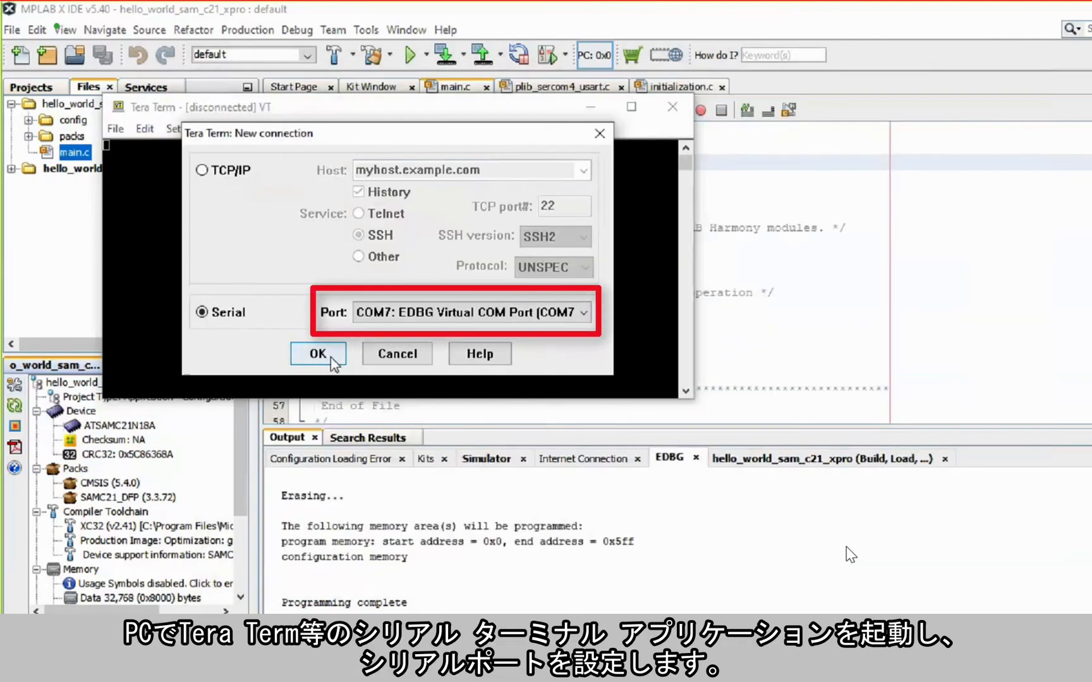
In Tera Term, connect to the COM7 EDBG Virtual COM Port and set the serial speed to 9600
{"action": "left_click", "coordinate": [507, 316]}
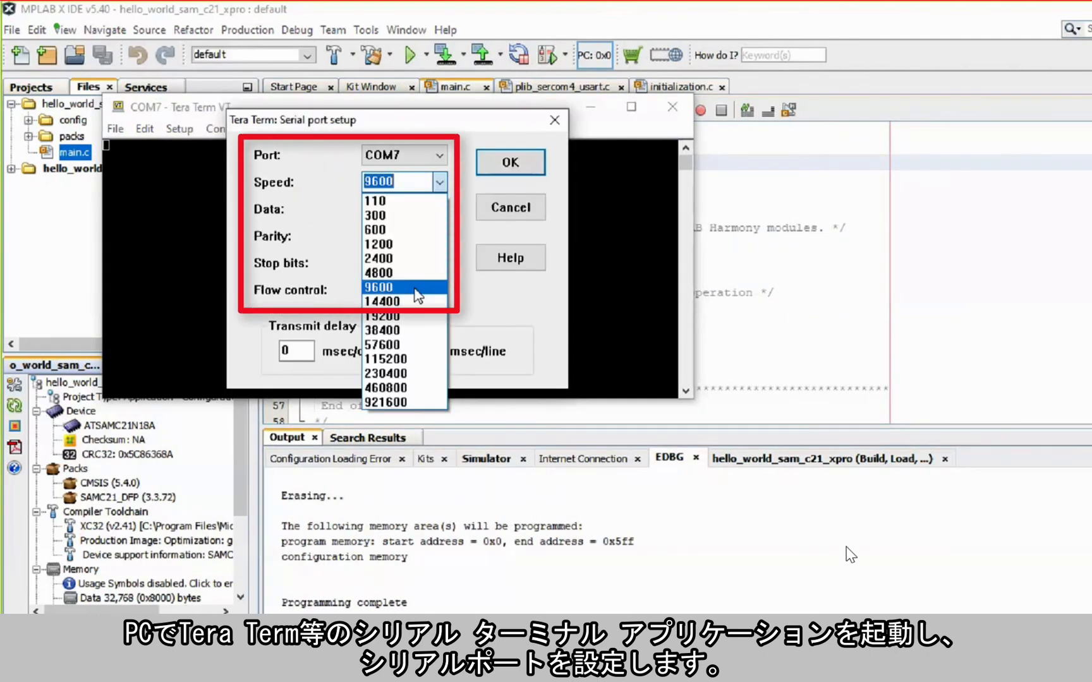
{"action": "left_click", "coordinate": [416, 290]}
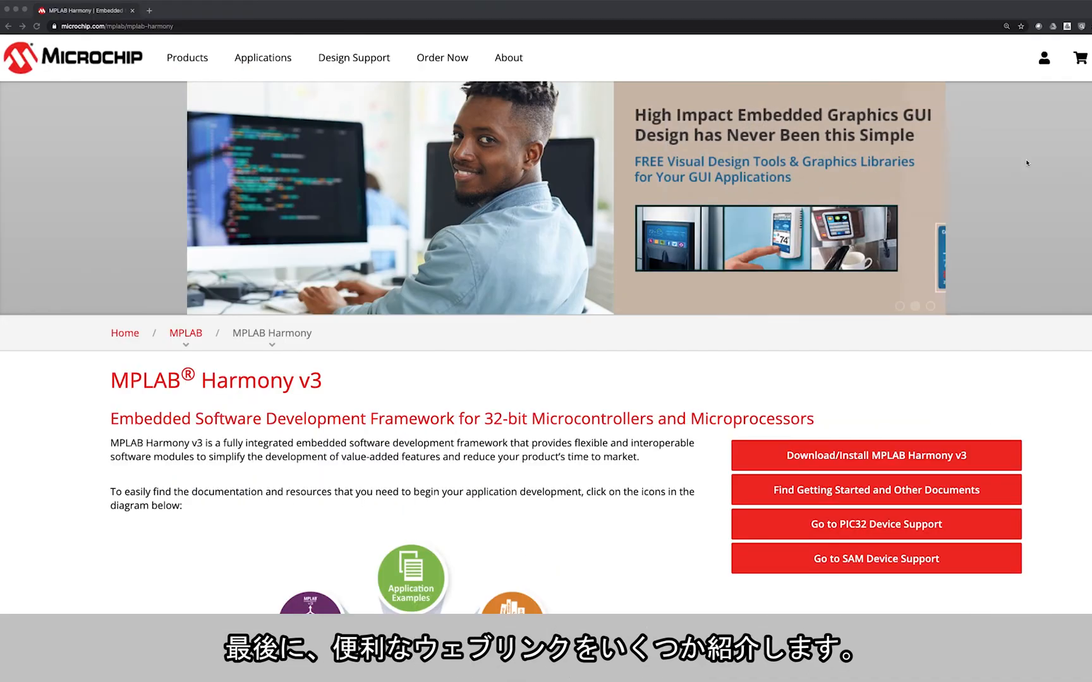
Switch to the web browser and look through the MPLAB Harmony v3 landing page and its resource links
{"action": "scroll", "coordinate": [1026, 163], "scroll_direction": "down", "scroll_amount": 5}
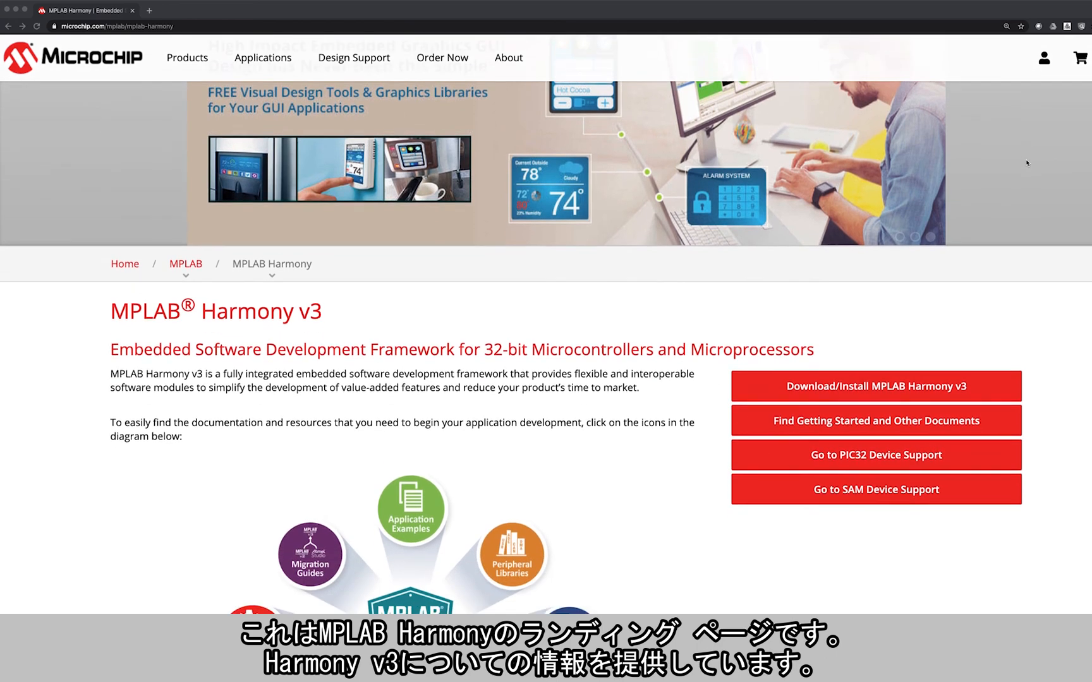
{"action": "scroll", "coordinate": [1026, 163], "scroll_direction": "down", "scroll_amount": 2}
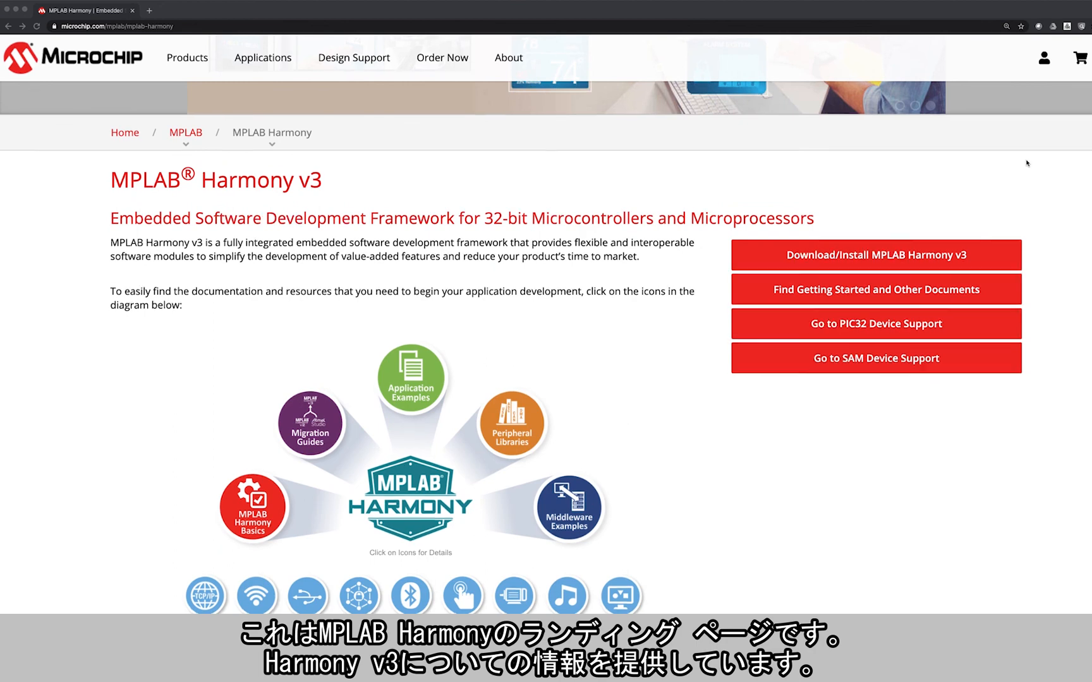
{"action": "scroll", "coordinate": [1026, 163], "scroll_direction": "down", "scroll_amount": 3}
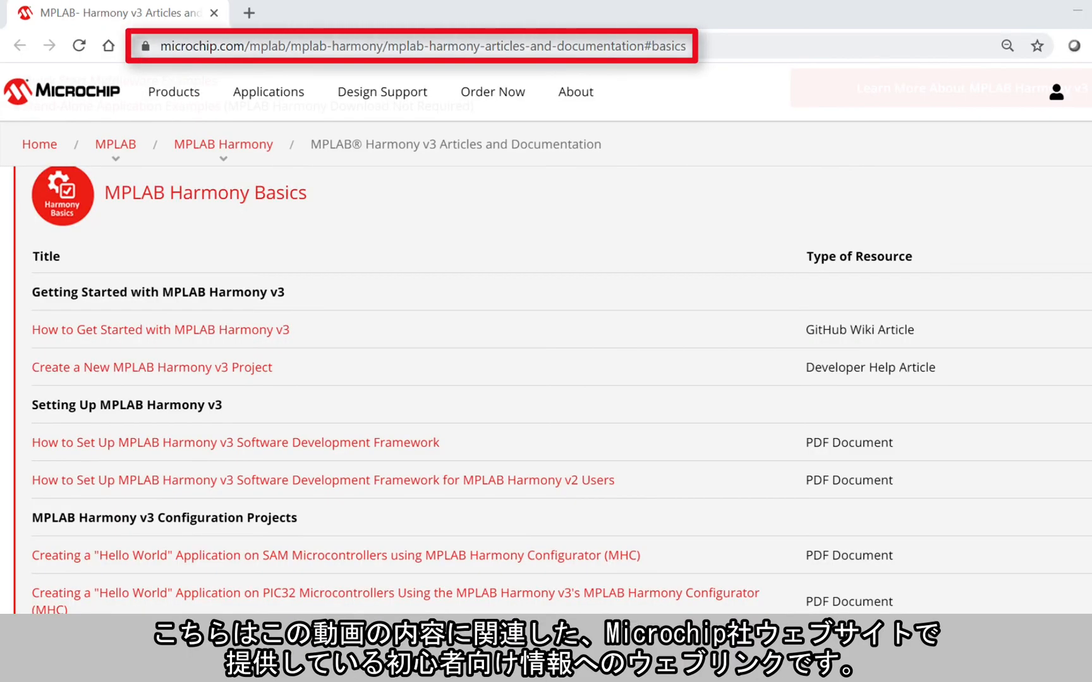